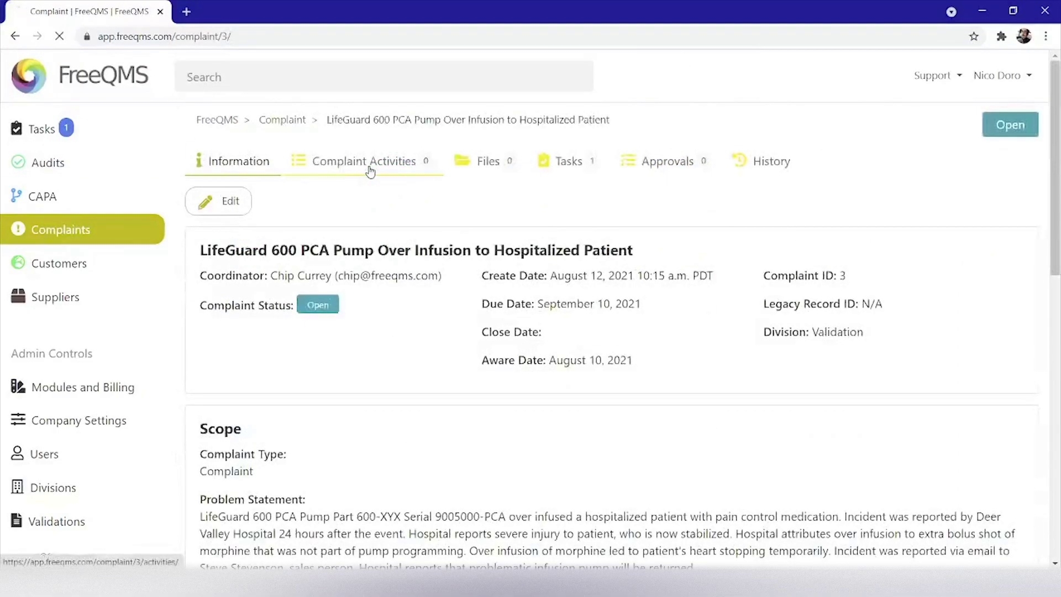
# - Show the complaint's activities list and the activity types available to create
pyautogui.click(367, 171)
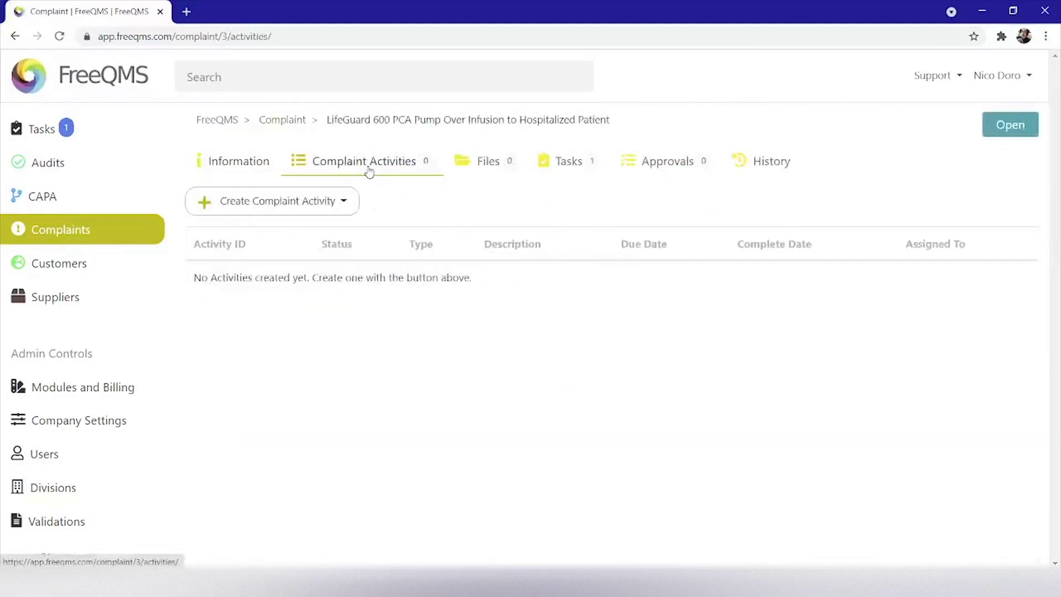
pyautogui.click(324, 213)
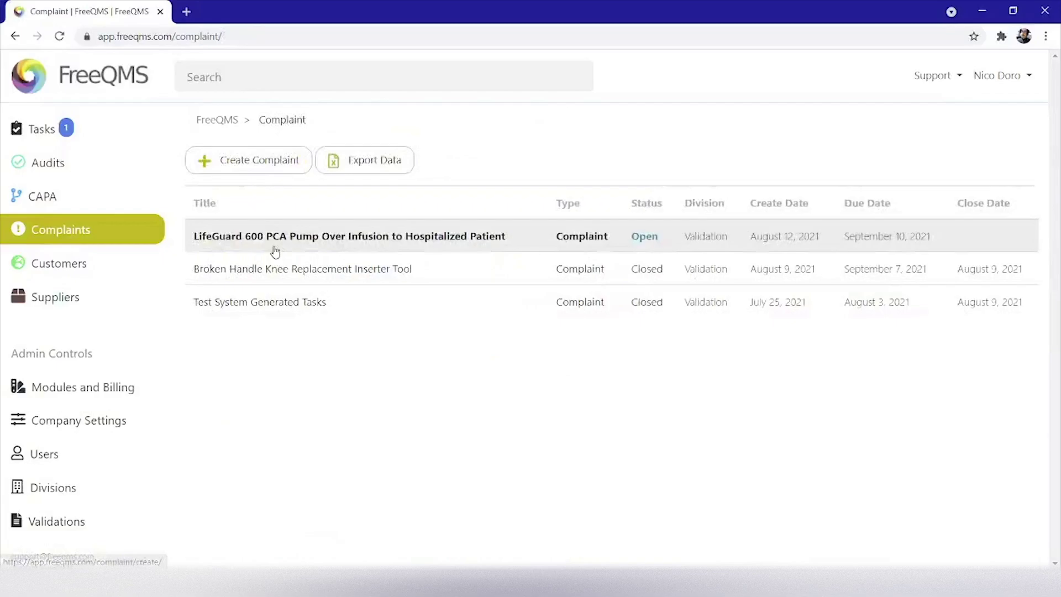
# - Open the LifeGuard 600 PCA Pump complaint, review Scope, Source and Complaint Items, then show its activities
pyautogui.click(275, 252)
pyautogui.scroll(-3, 271, 304)
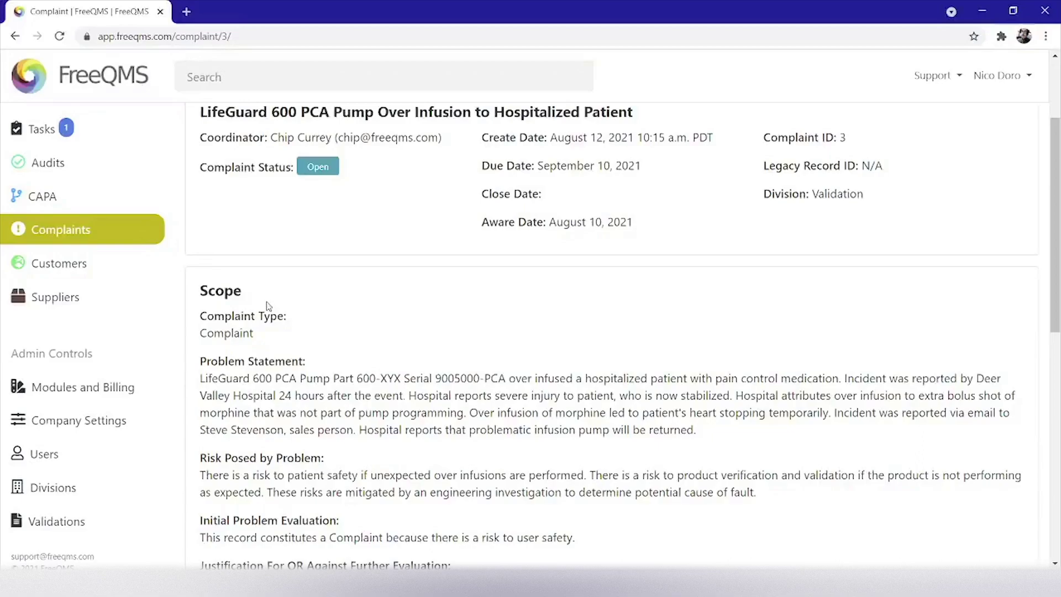
pyautogui.scroll(-6, 268, 306)
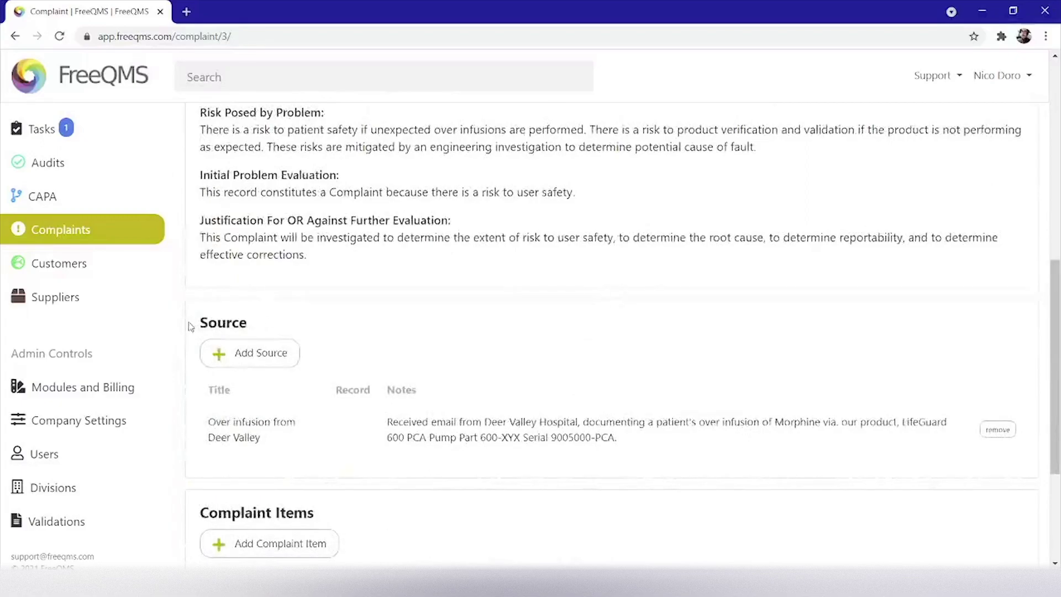
pyautogui.moveTo(191, 324); pyautogui.dragTo(249, 327)
pyautogui.scroll(-4, 303, 334)
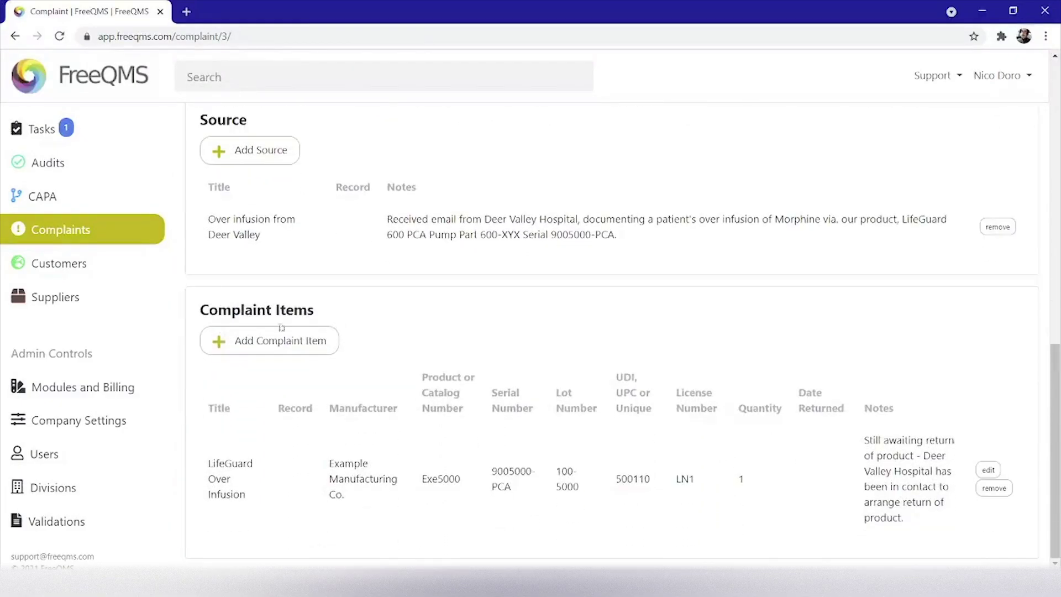
pyautogui.moveTo(318, 311); pyautogui.dragTo(200, 318)
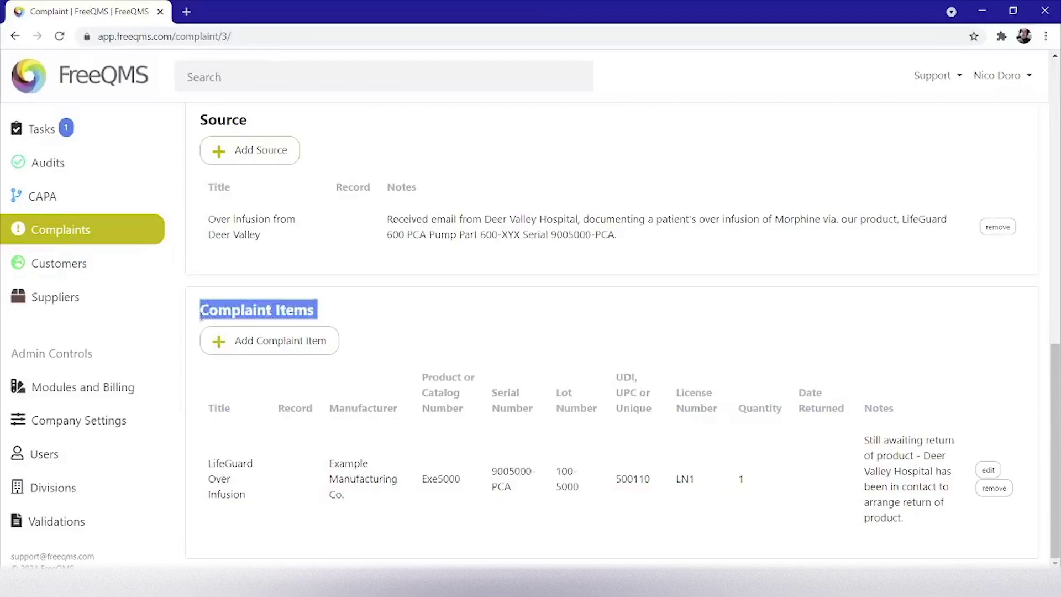
pyautogui.scroll(10, 451, 245)
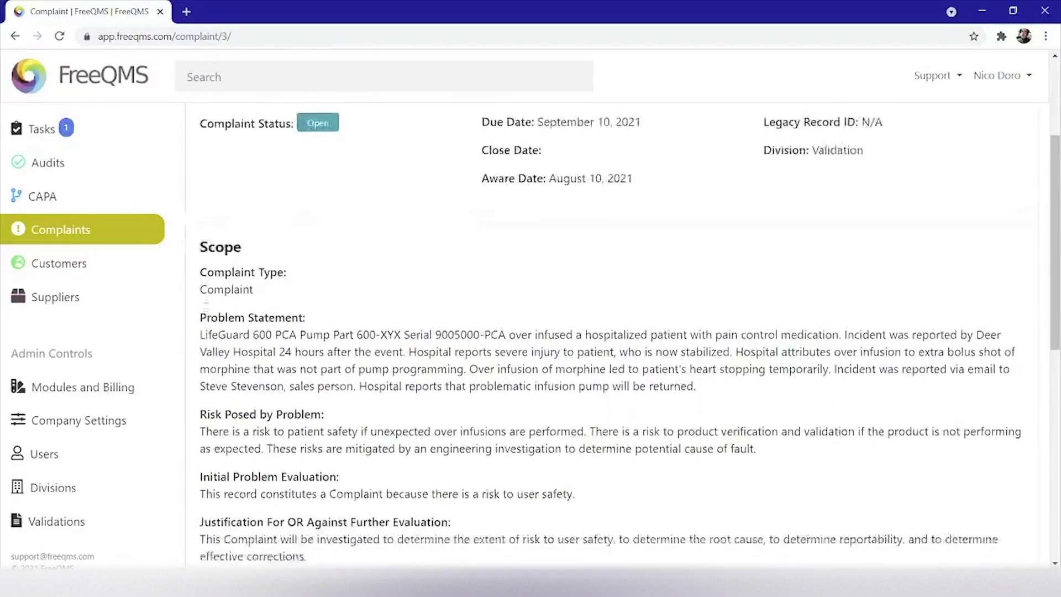
pyautogui.click(418, 162)
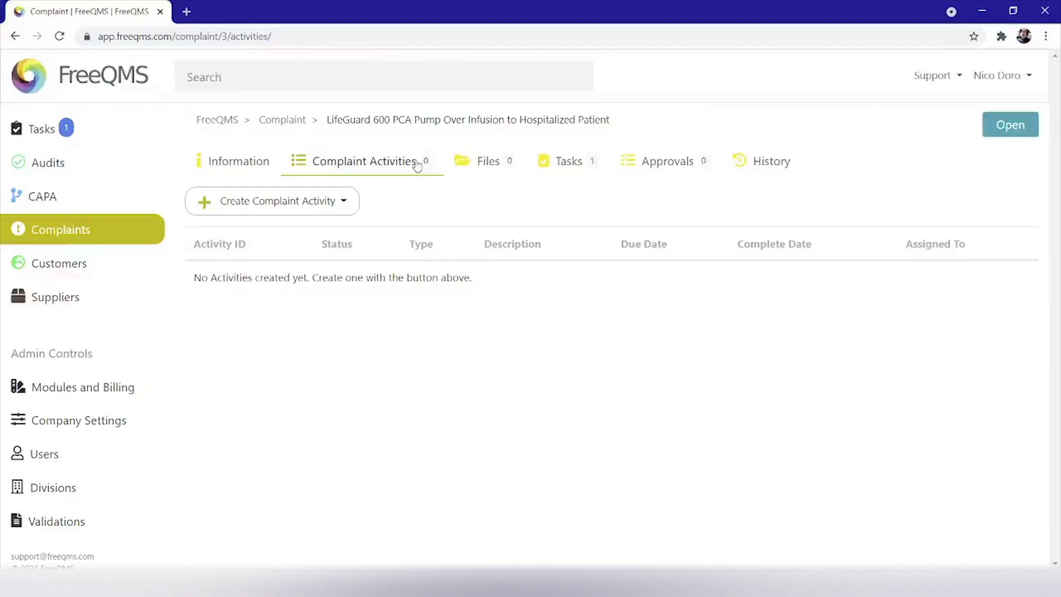
# - Start a new Investigation / Root Cause activity, keeping its status New
pyautogui.click(329, 213)
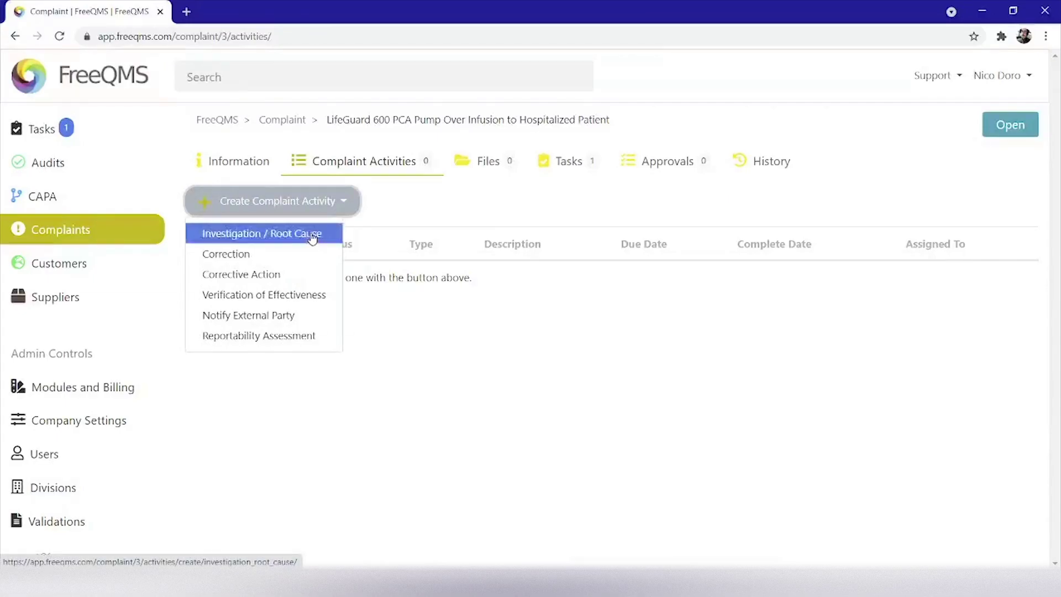
pyautogui.click(313, 234)
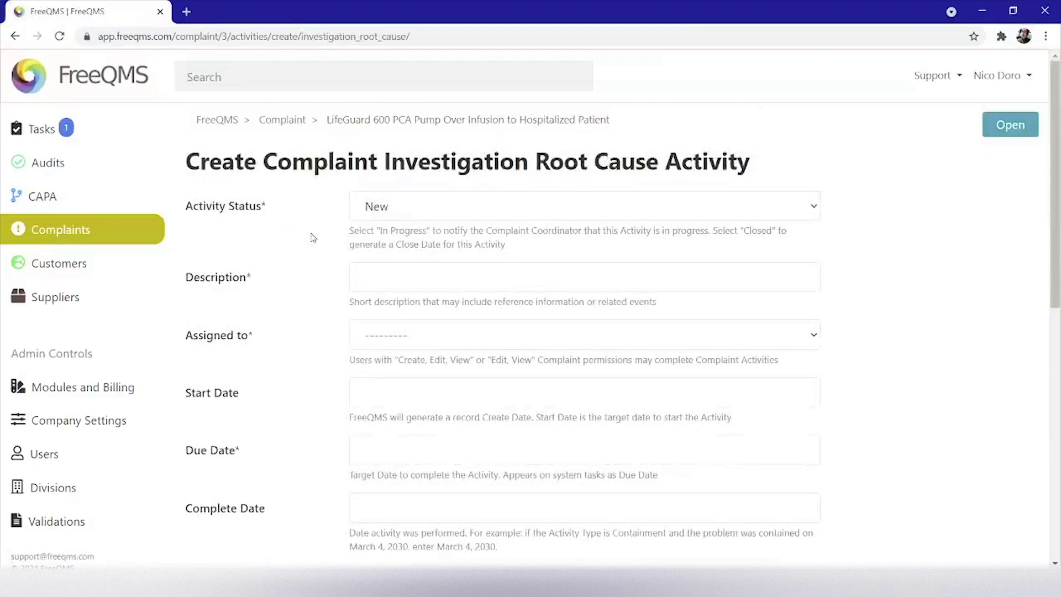
pyautogui.click(416, 218)
pyautogui.click(415, 218)
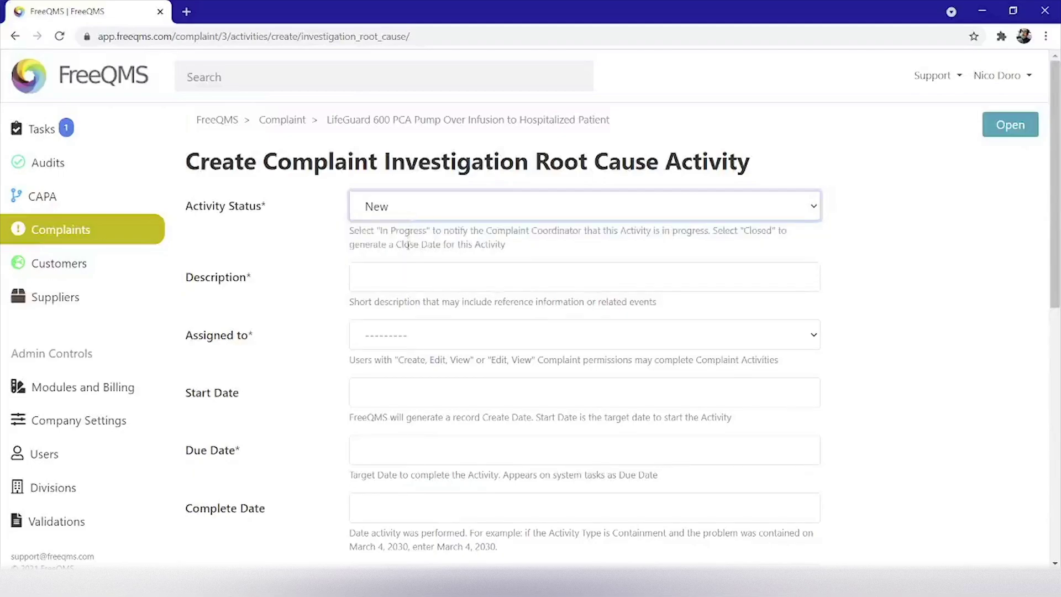
# - Describe it as the Engineering investigation into the LifeGuard 600 over infusion and assign it
pyautogui.click(387, 265)
pyautogui.write('Engineering ')
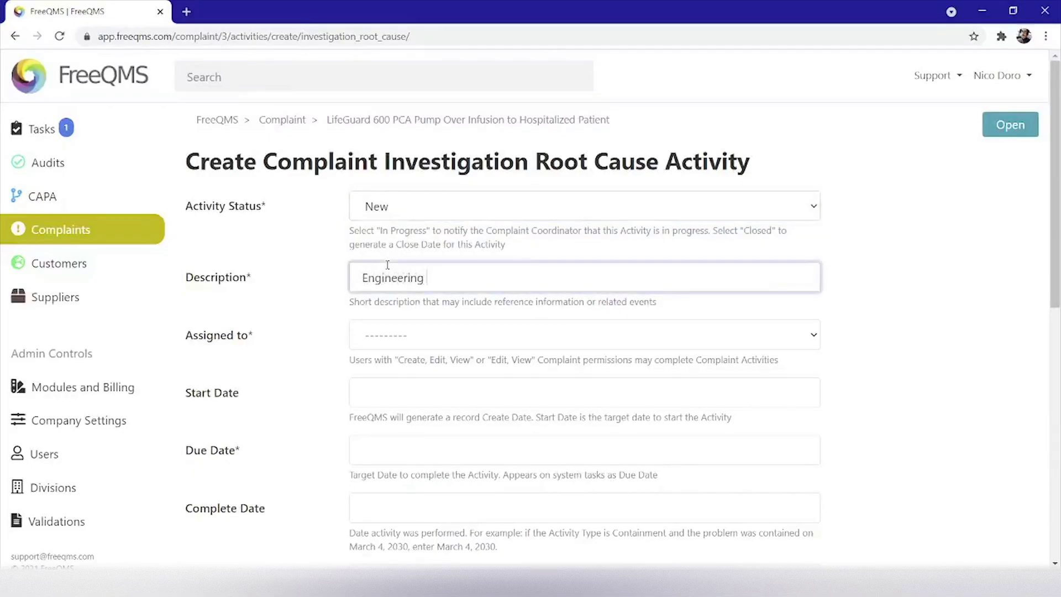
pyautogui.write('Perform Investigation into LifeGuard')
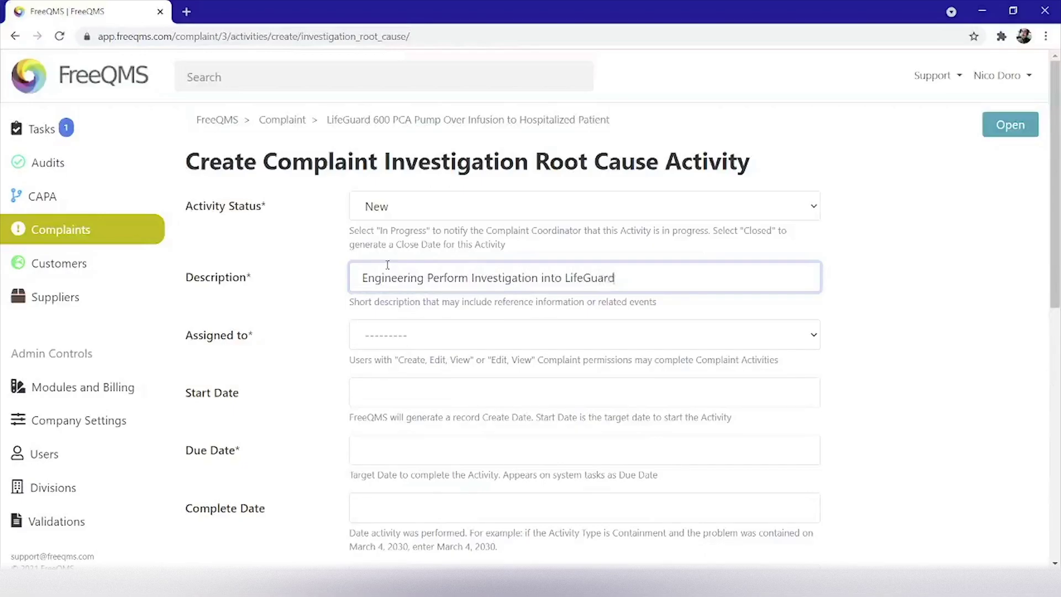
pyautogui.write(' 600 PCA Pump Over Infusion to HOspitalized Patient')
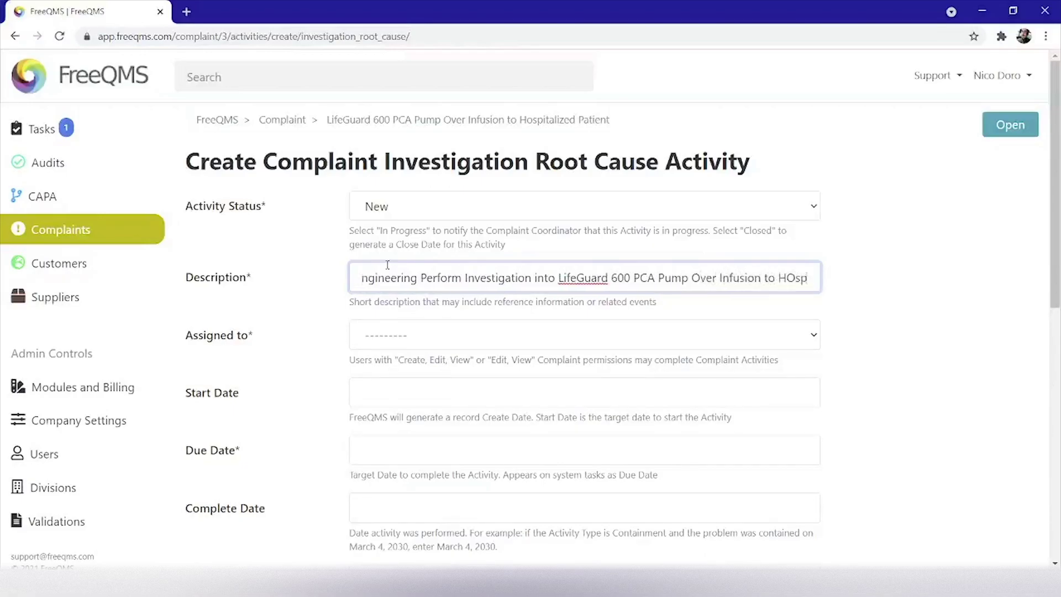
pyautogui.click(387, 335)
pyautogui.click(393, 404)
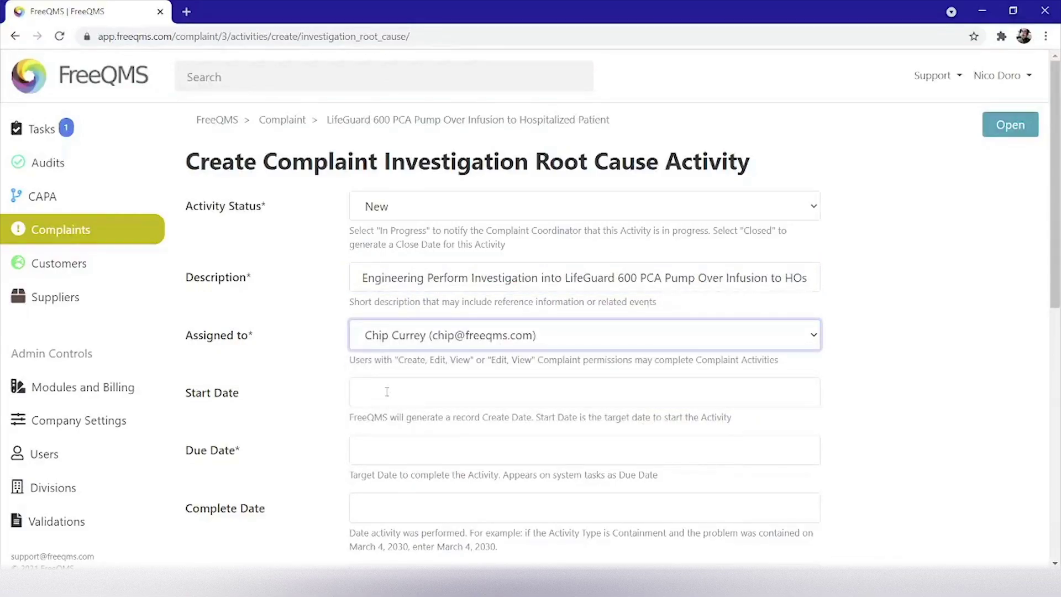
# - Set start date August 27, 2021 and due date September 27, 2021, leaving complete date empty
pyautogui.click(387, 392)
pyautogui.click(466, 342)
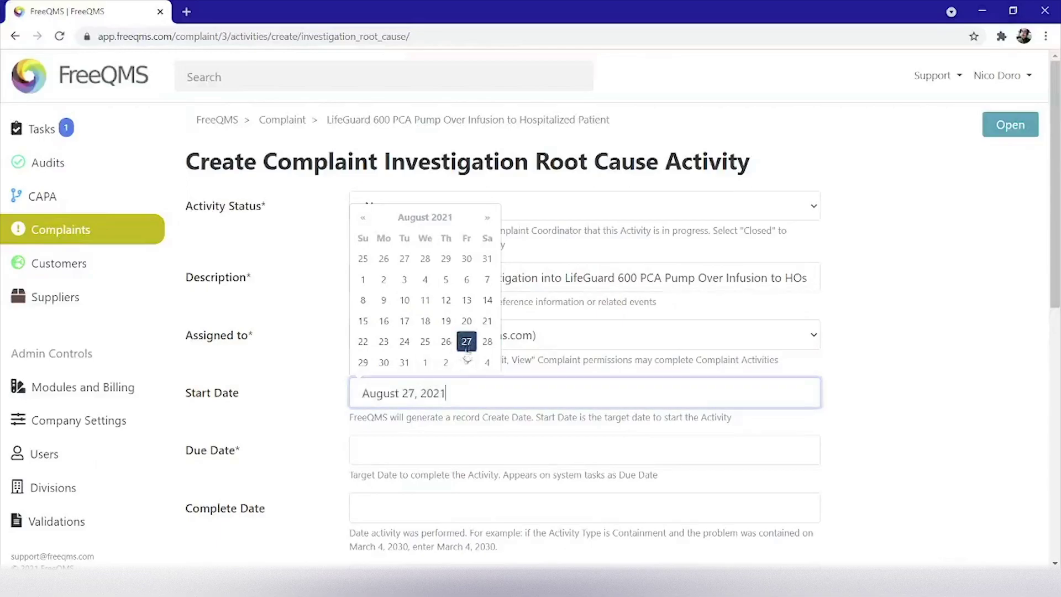
pyautogui.click(400, 450)
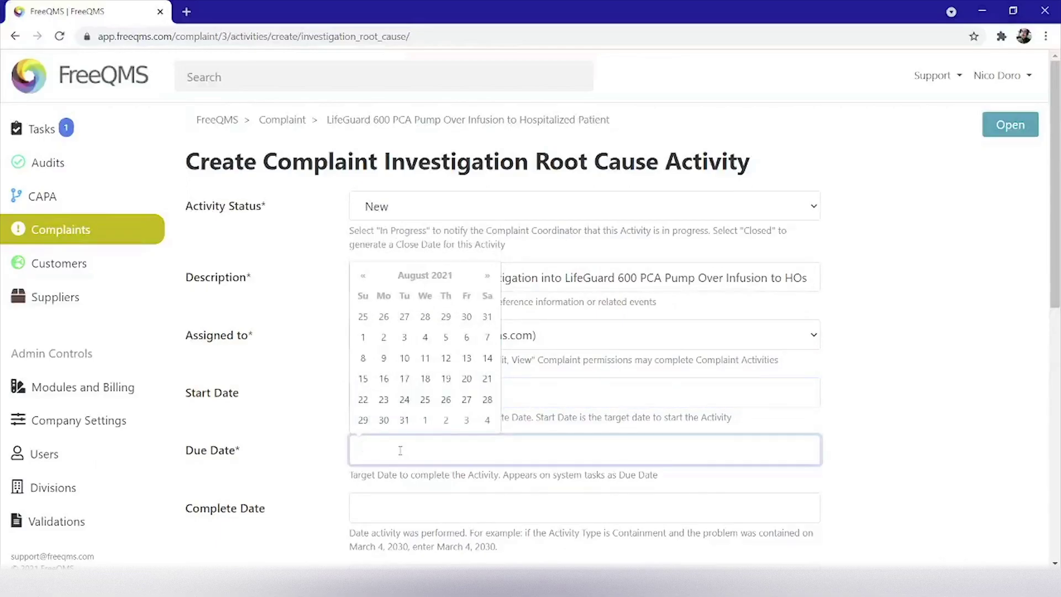
pyautogui.click(487, 275)
pyautogui.click(381, 401)
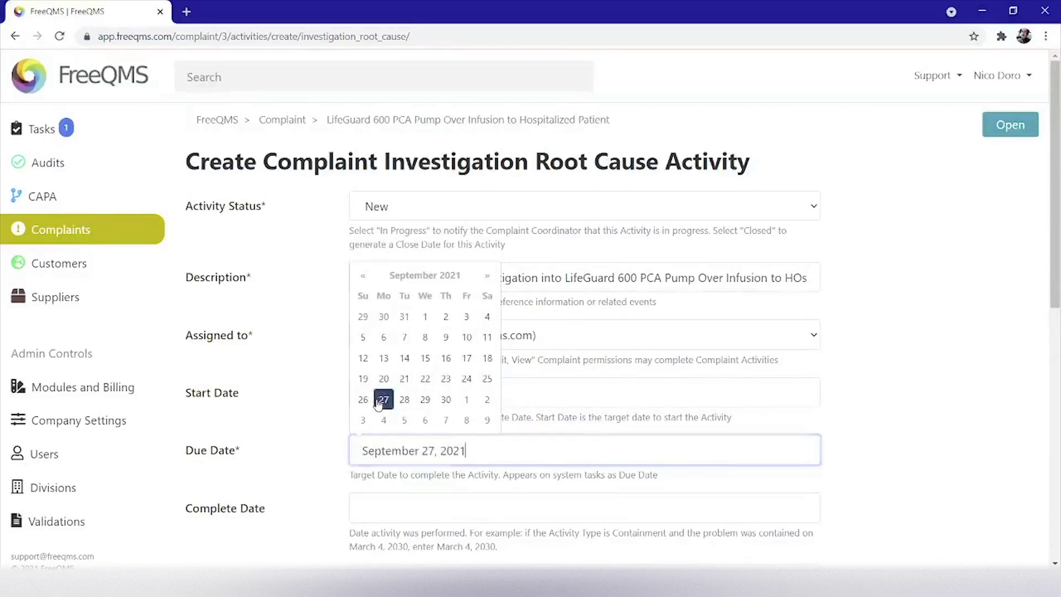
pyautogui.click(377, 503)
pyautogui.click(919, 391)
# - Enter legacy ID N/A and link the LifeGuard Over Infusion complaint item
pyautogui.scroll(-4, 907, 409)
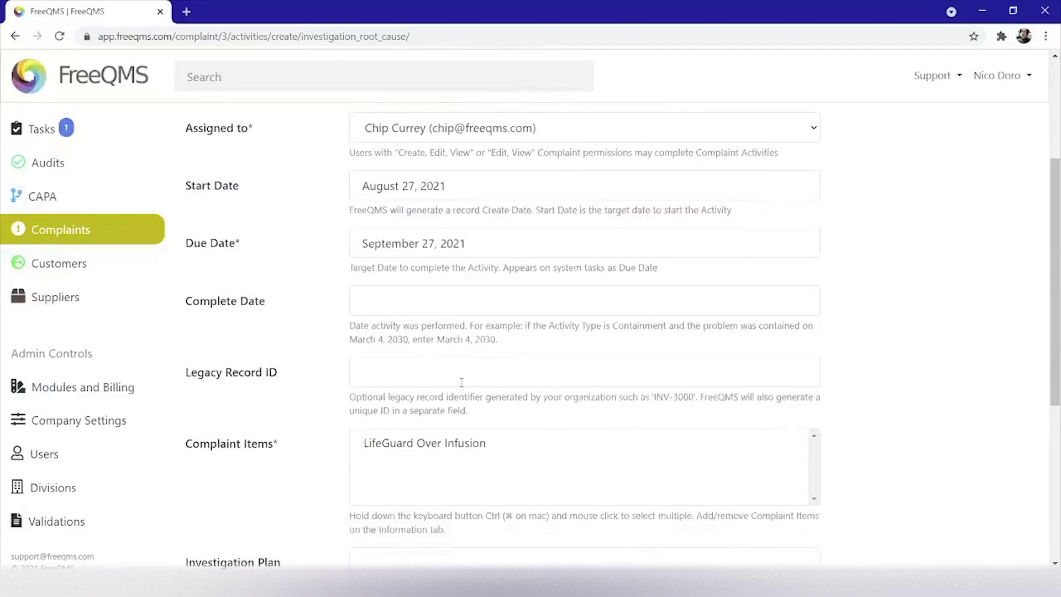
pyautogui.click(462, 383)
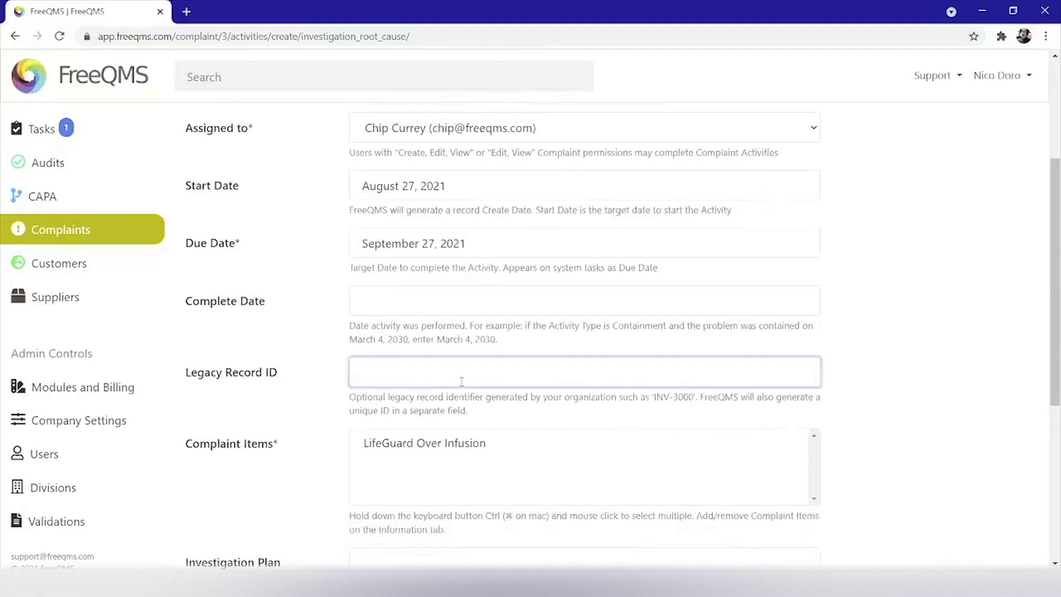
pyautogui.write('N/A')
pyautogui.click(430, 452)
# - Write the investigation plan to retrieve the pump from Deer Valley Hospital, fixing the 'fromo' typo
pyautogui.scroll(-3, 818, 379)
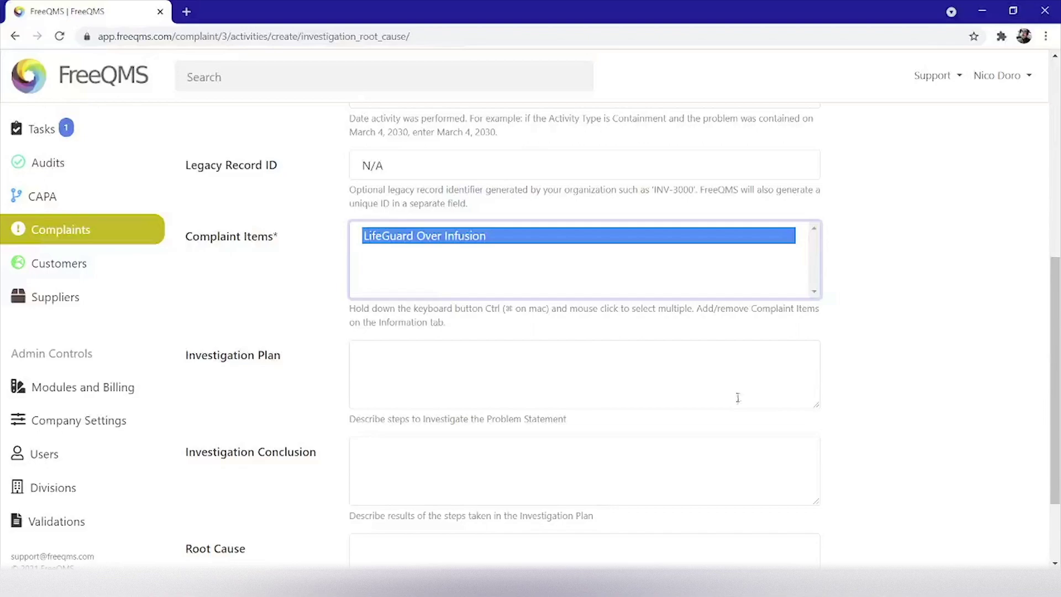
pyautogui.click(462, 389)
pyautogui.write('Engineerin')
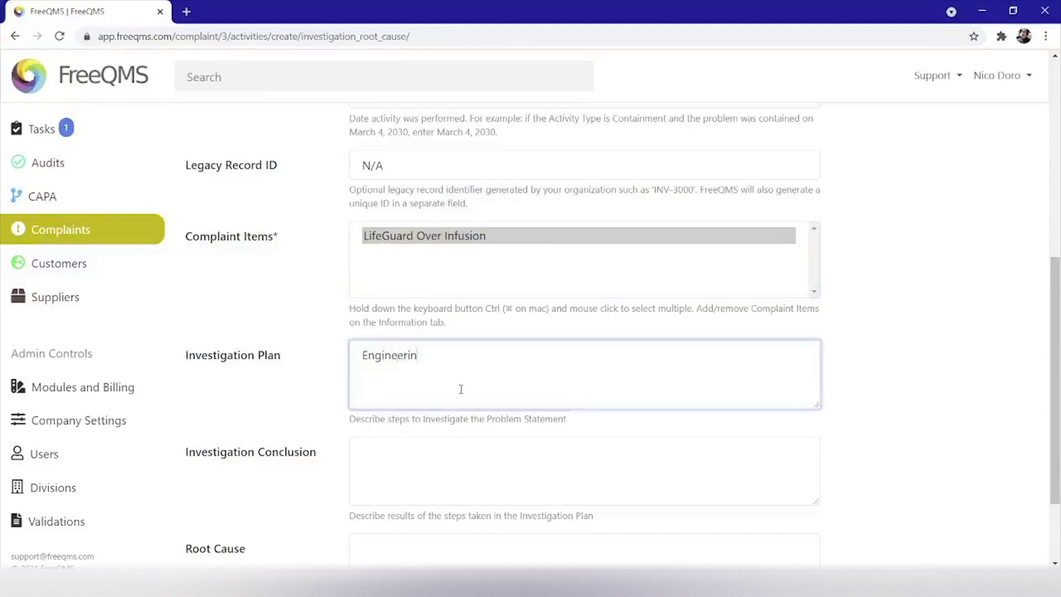
pyautogui.write('g will retrieve the pump fromo Deer Valley H')
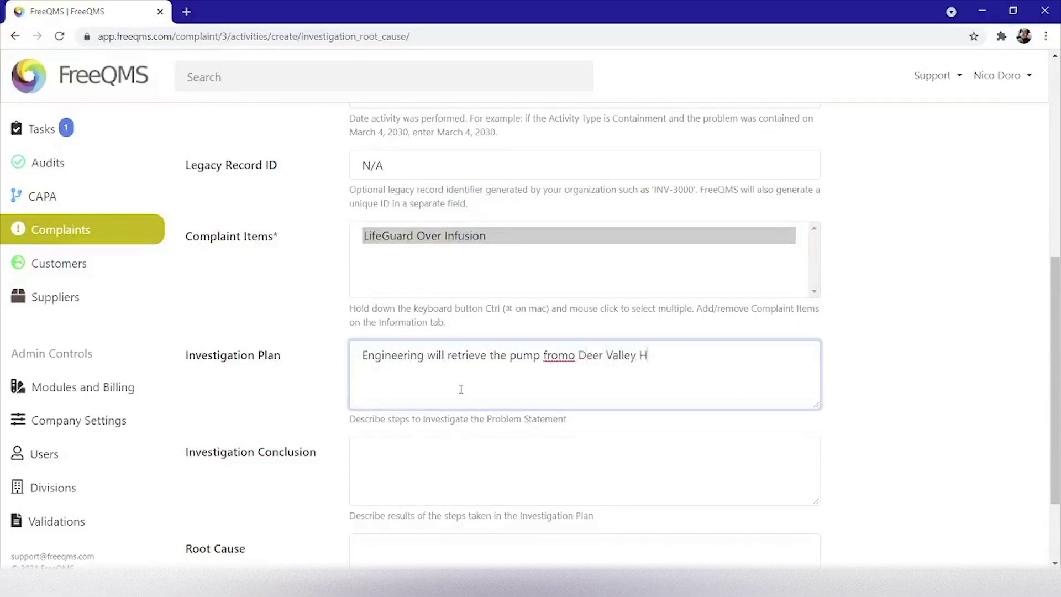
pyautogui.write('ospital and perform a detailed investigation.')
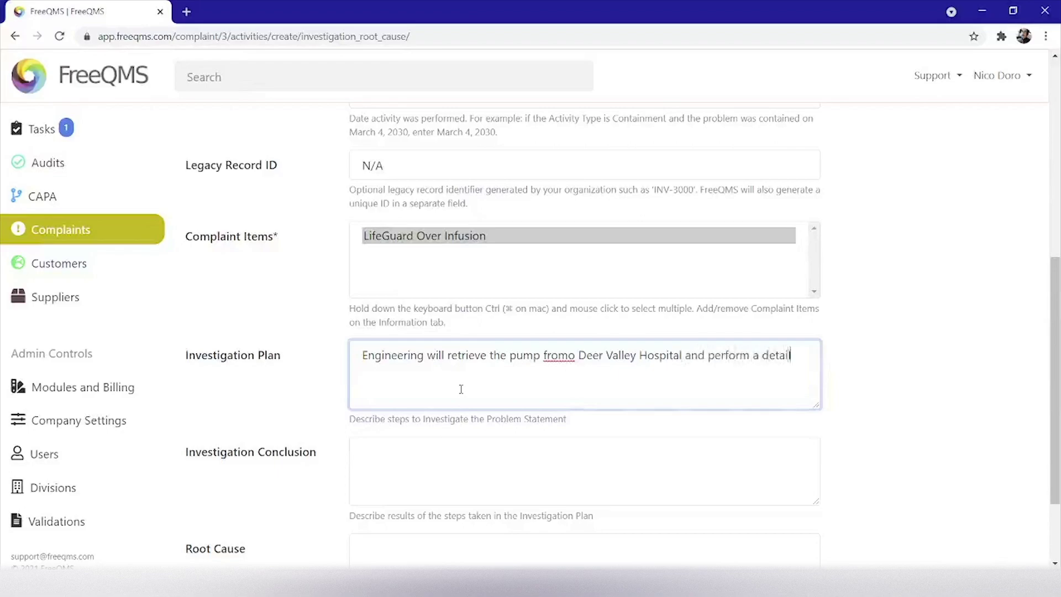
pyautogui.click(576, 355)
pyautogui.press('BackSpace')
pyautogui.scroll(-2, 680, 398)
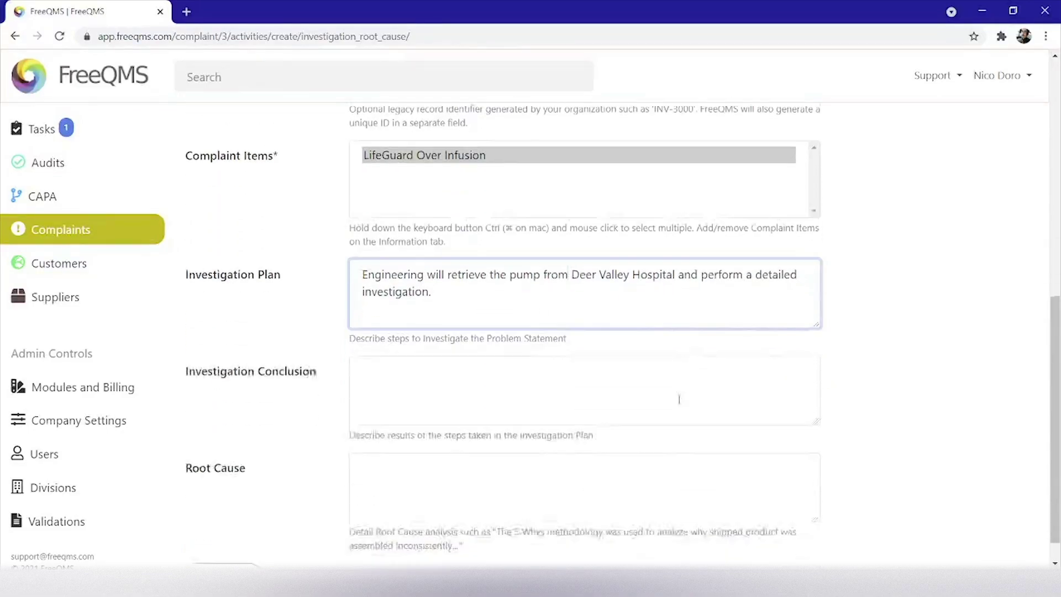
# - Create the investigation activity, then open activity 4 for editing
pyautogui.click(234, 547)
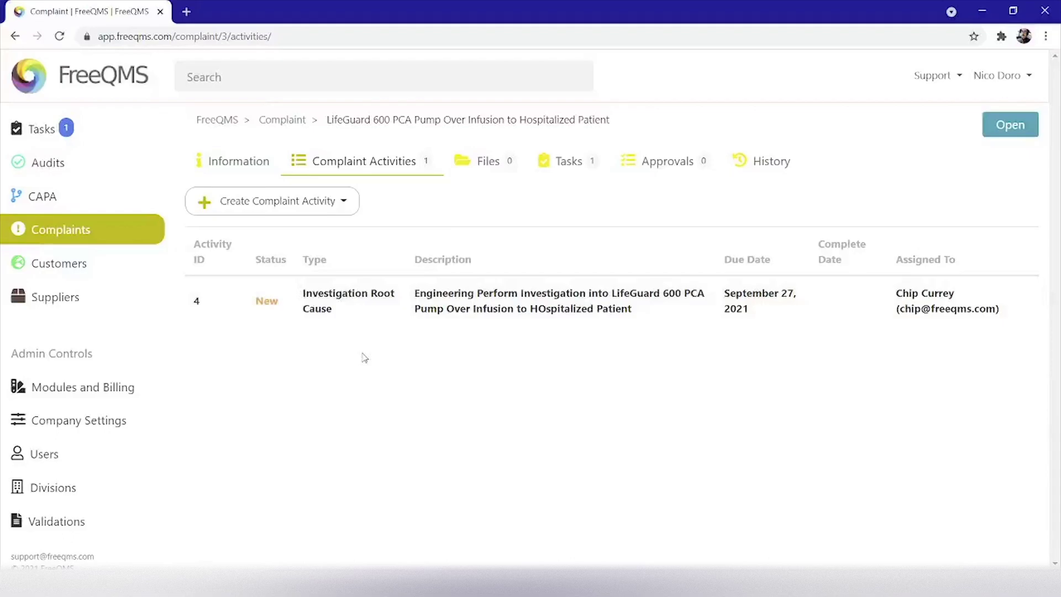
pyautogui.click(447, 319)
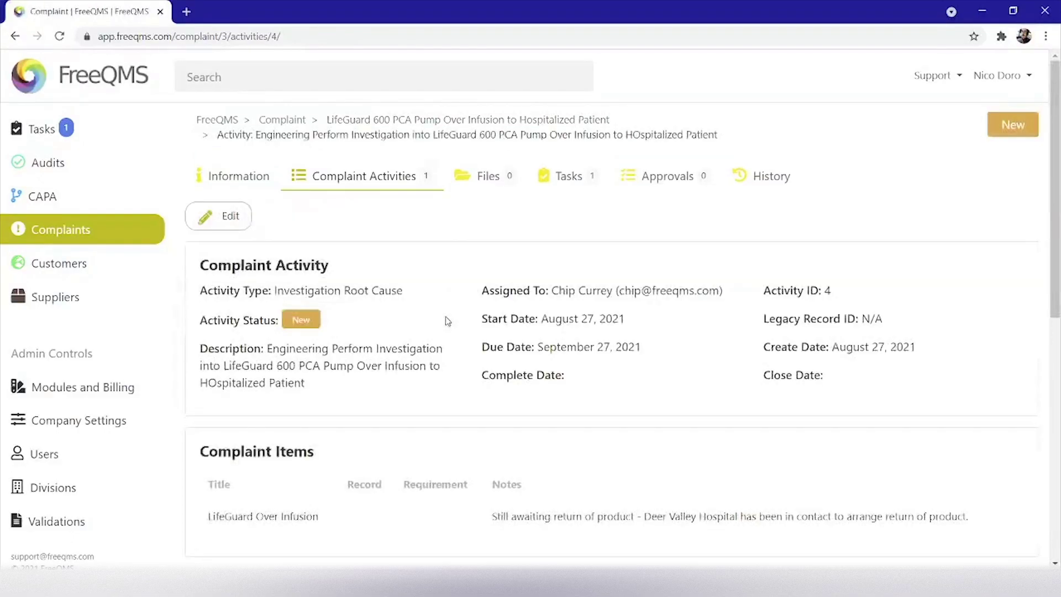
pyautogui.click(215, 217)
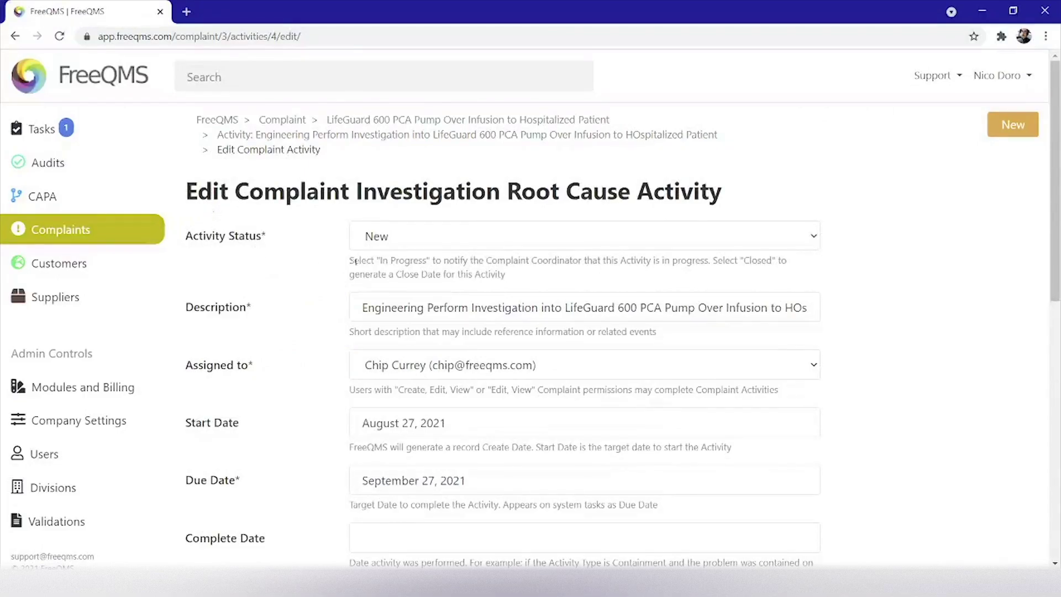
# - Set the activity status to Closed with complete date August 27, 2021
pyautogui.click(415, 238)
pyautogui.click(397, 292)
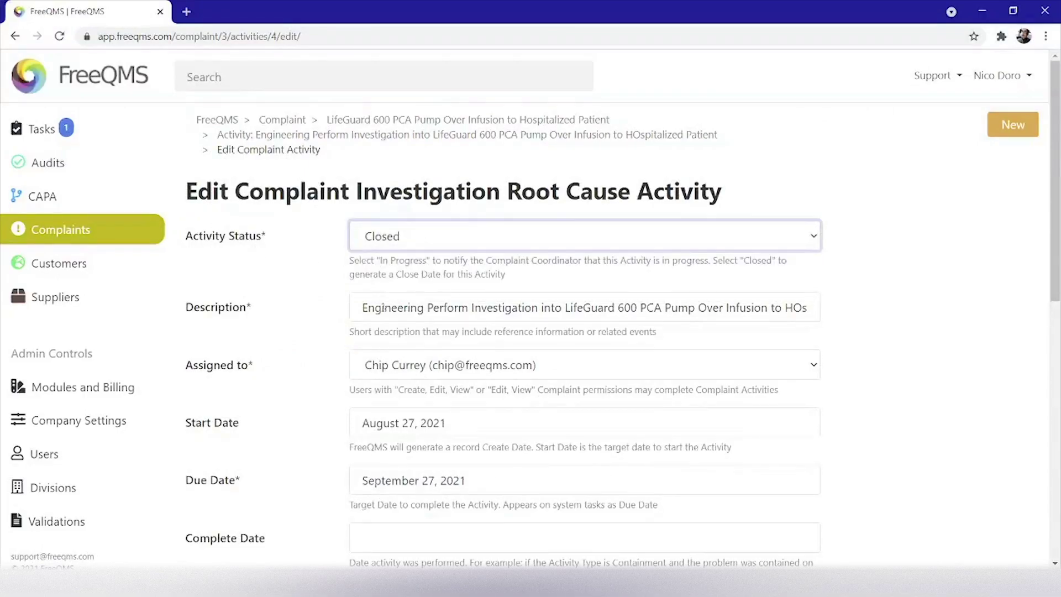
pyautogui.scroll(-3, 396, 294)
pyautogui.click(394, 401)
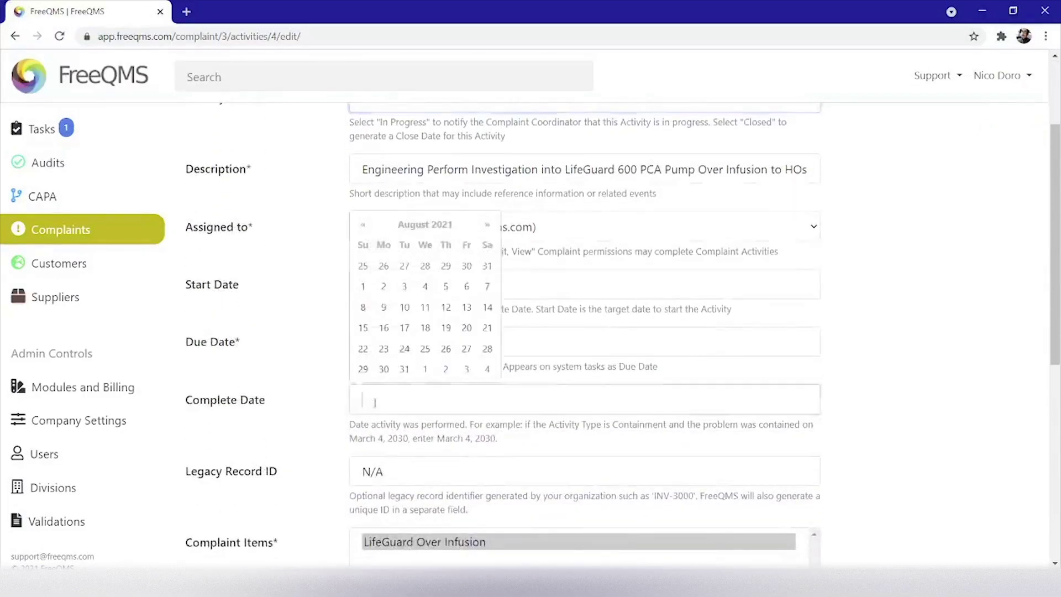
pyautogui.click(466, 349)
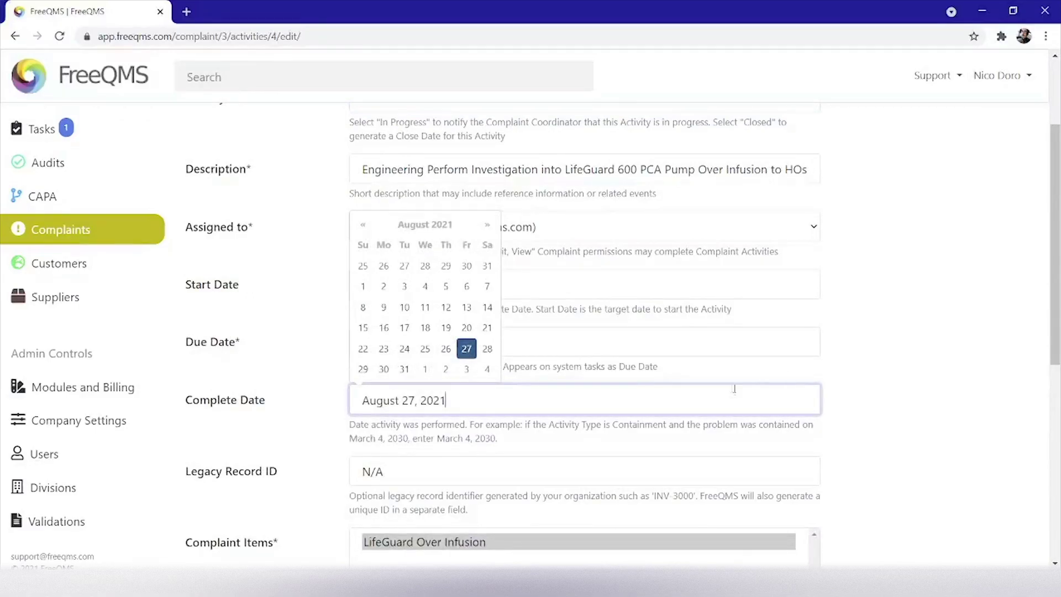
pyautogui.click(912, 338)
# - Write the investigation conclusion about the extra morphine bolus on August 13, 2021
pyautogui.scroll(-6, 913, 339)
pyautogui.scroll(-2, 873, 345)
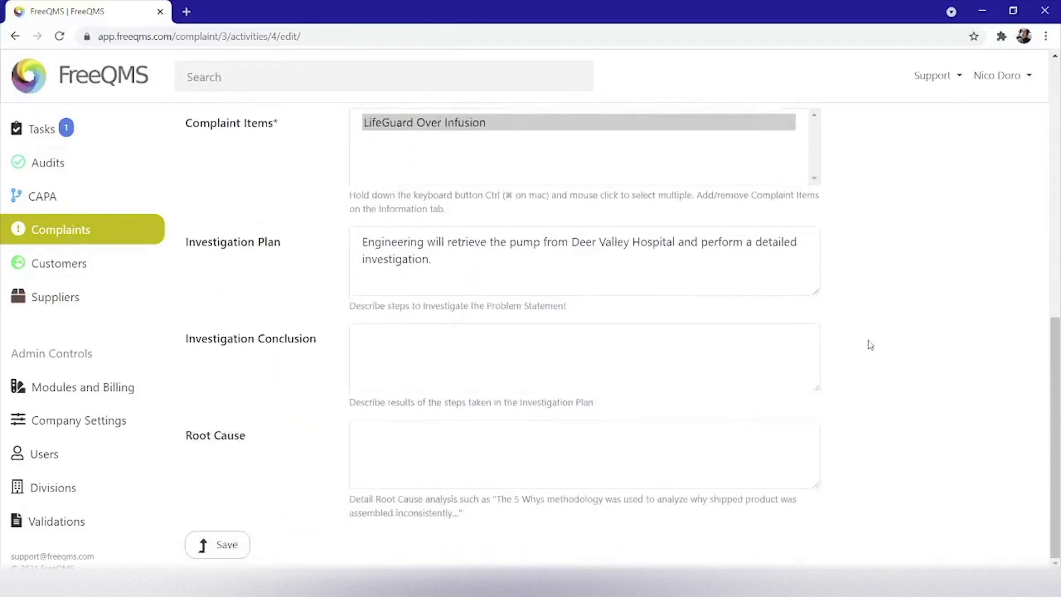
pyautogui.click(419, 355)
pyautogui.write('This pumpcompleted an extra, non-co')
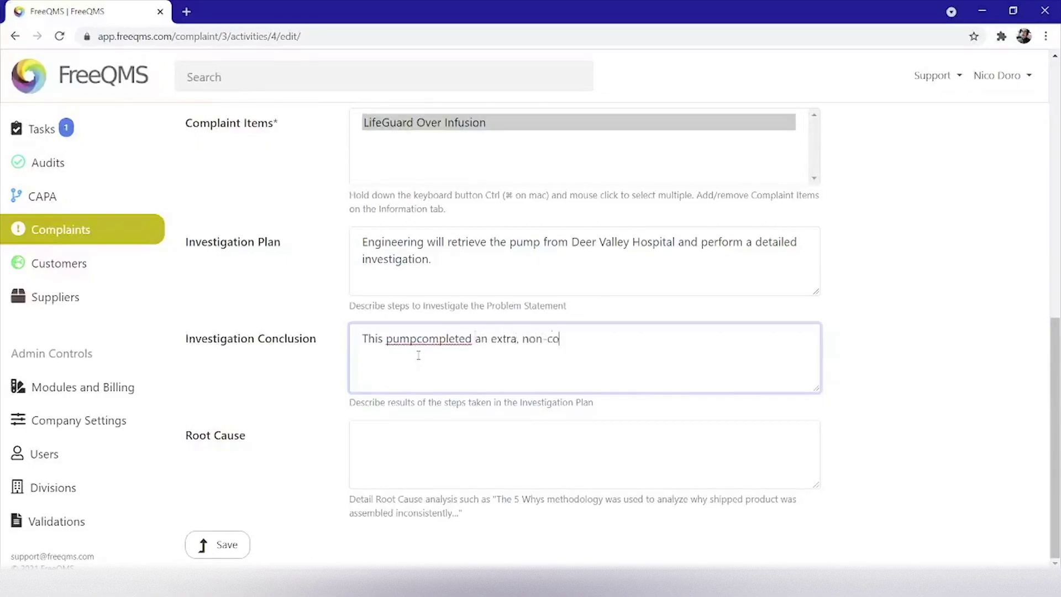
pyautogui.write('mmanded bolus infusion of morphine on August ')
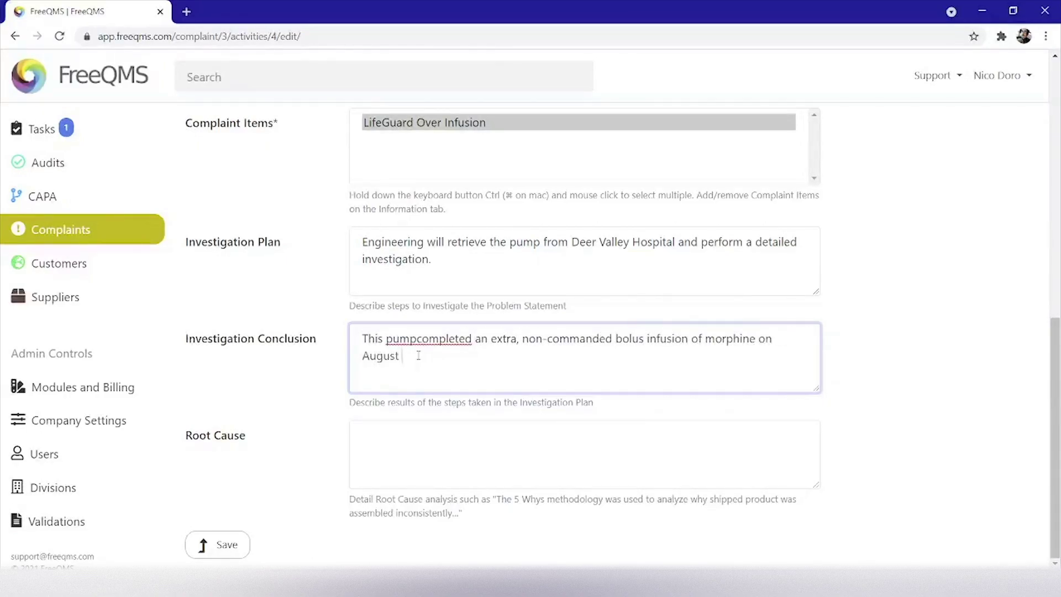
pyautogui.write('13, 2021. The internal system clock showed an incorrect bol')
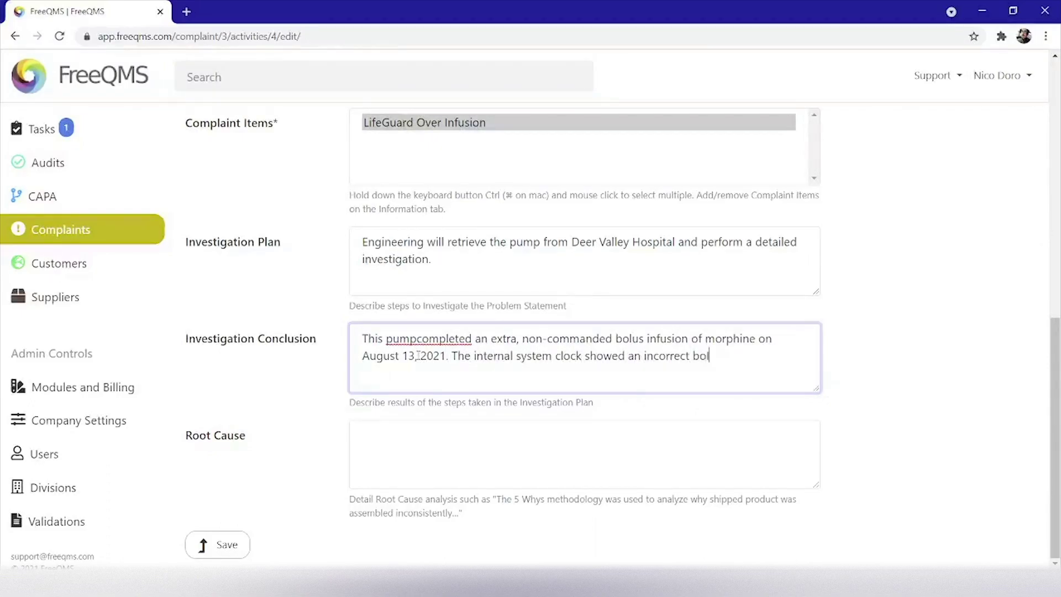
pyautogui.write('us infusion time of 12:00 ')
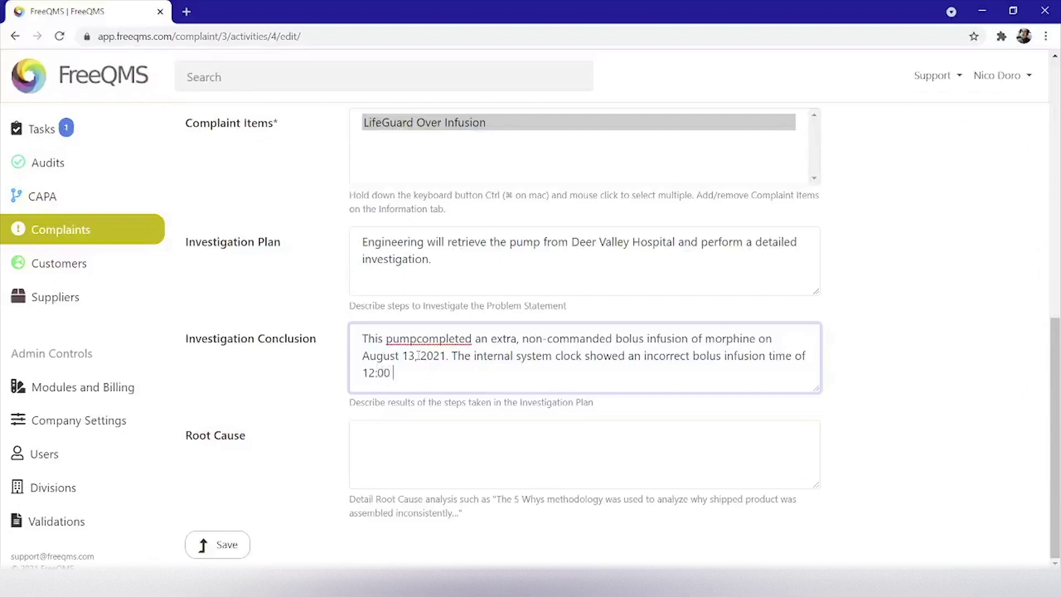
pyautogui.write('AM. See attached Engineering Investigation for details.')
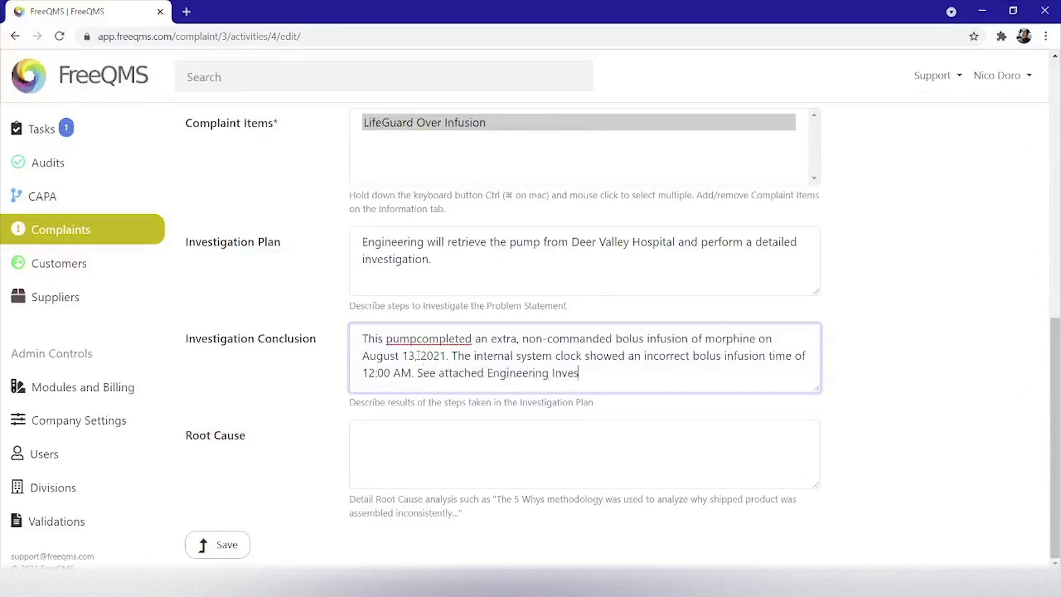
pyautogui.click(415, 454)
pyautogui.click(413, 339)
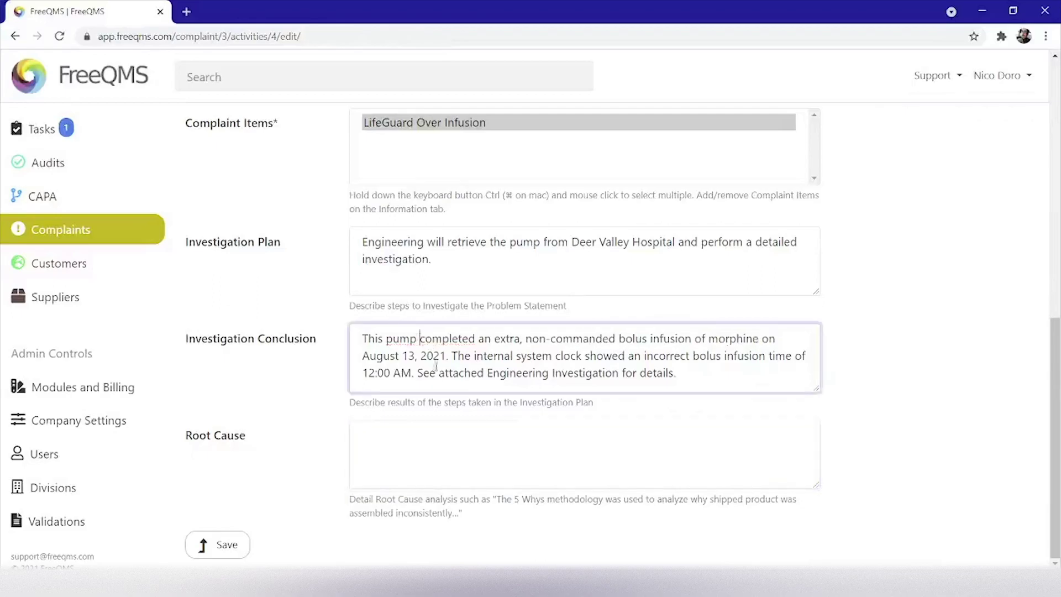
# - Write the 5 Why root cause citing the failed internal BIOS battery and system clock
pyautogui.click(420, 453)
pyautogui.write('The company performed ')
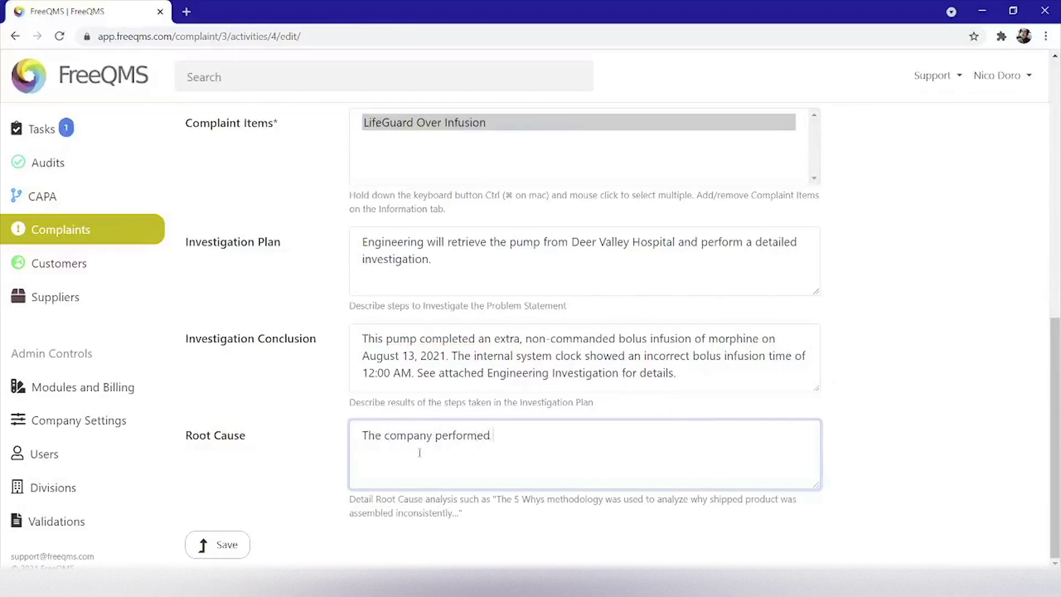
pyautogui.write('a 5 Why analysis after a detailed e')
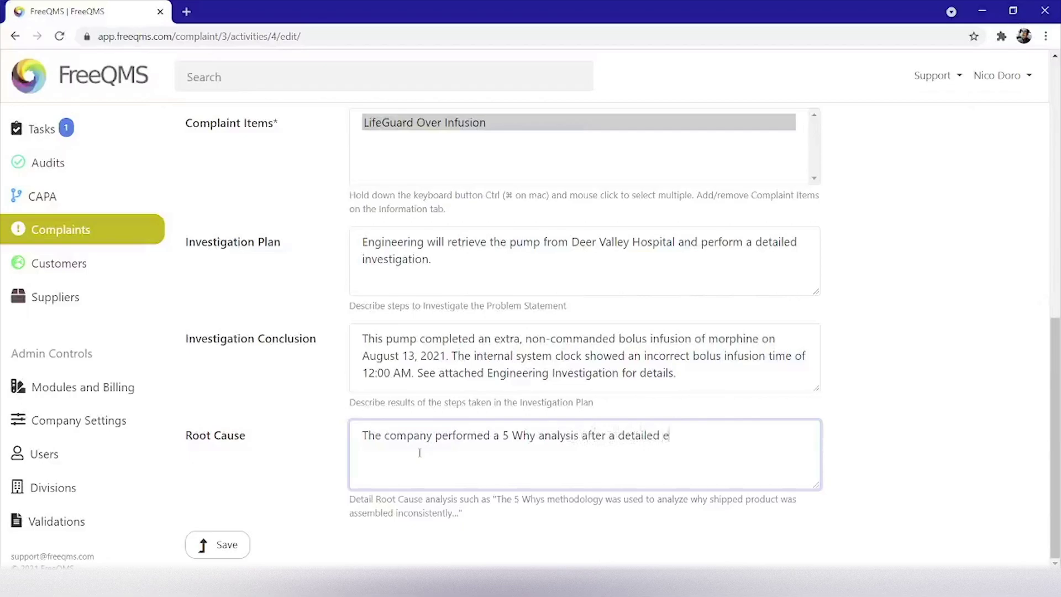
pyautogui.write('ngineering investigation. The root')
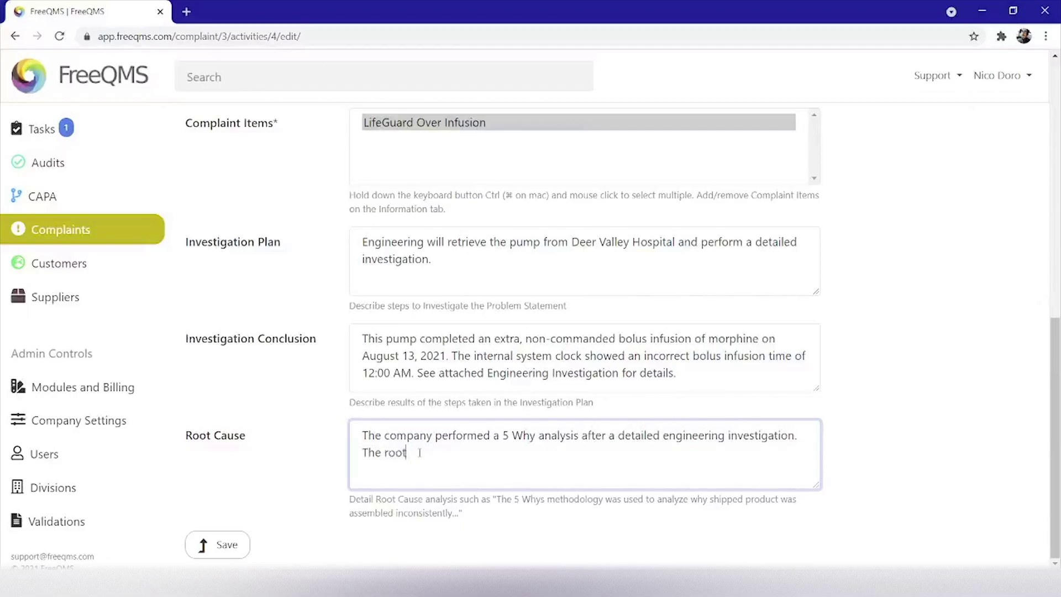
pyautogui.write(' cause of the extra bolus infusion oc')
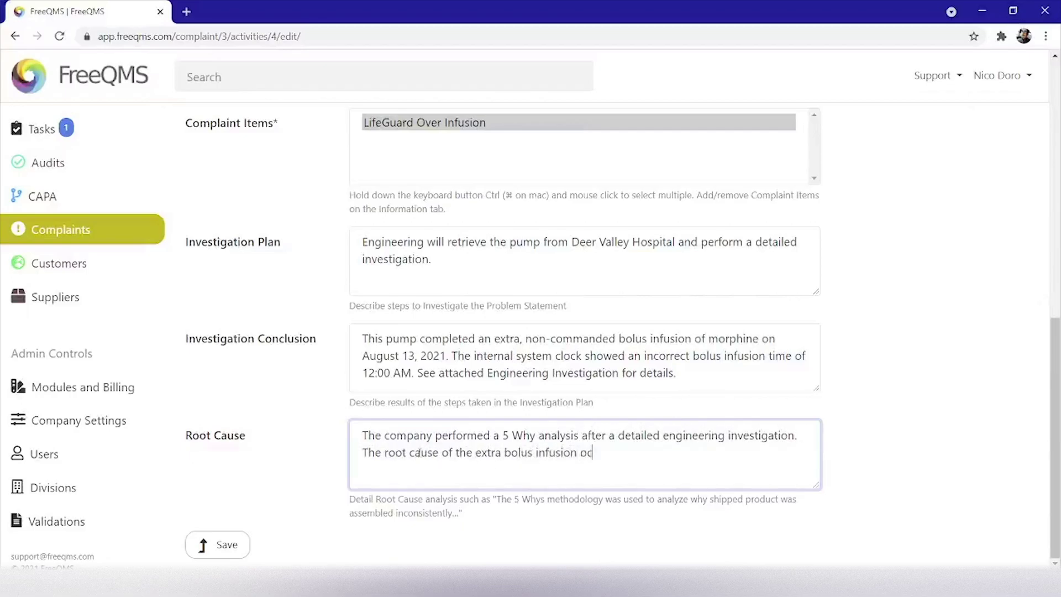
pyautogui.write("curred due to the failure of the pump's info")
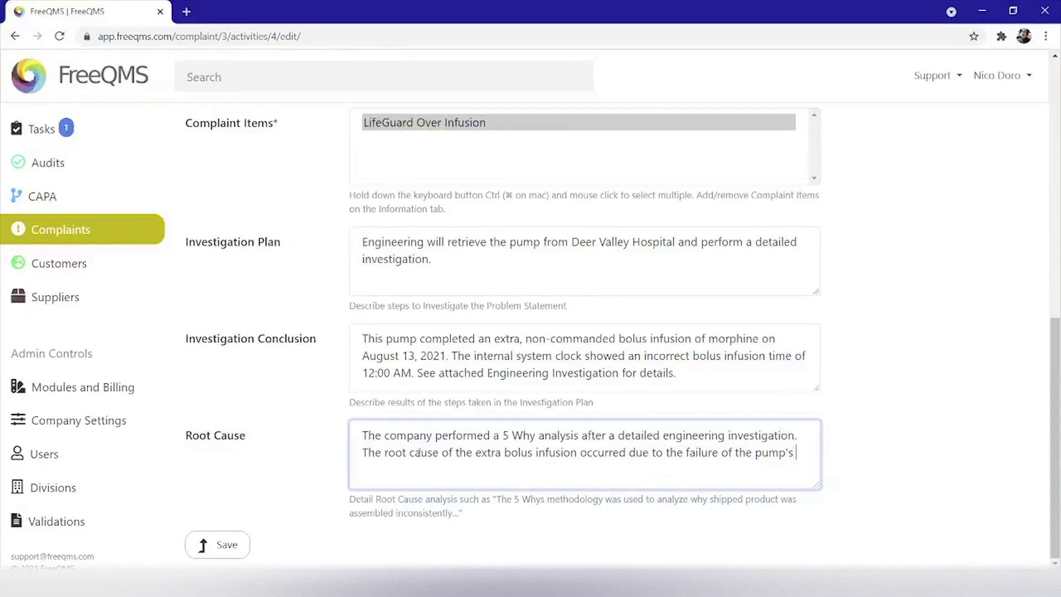
pyautogui.press('BackSpace')
pyautogui.press('BackSpace')
pyautogui.write('ternal BIOS battery')
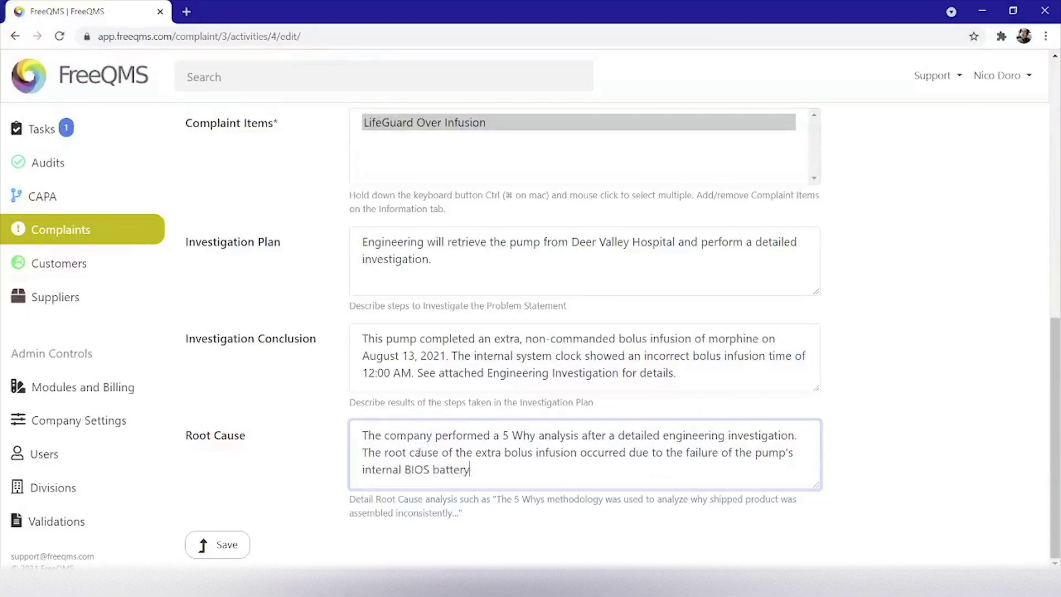
pyautogui.write(', which caused the system clock')
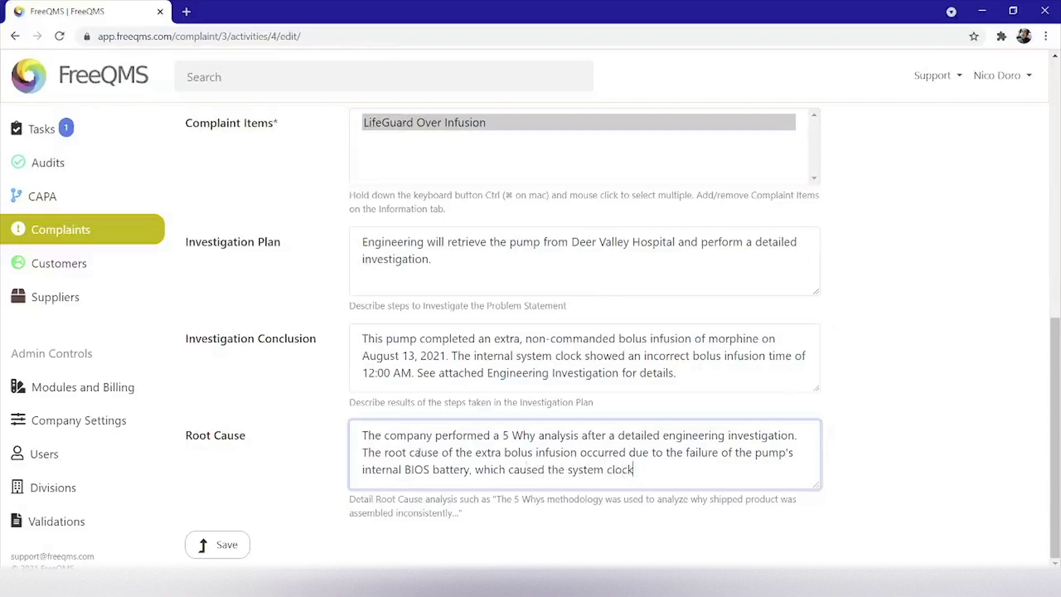
pyautogui.write(' to fail to update whic')
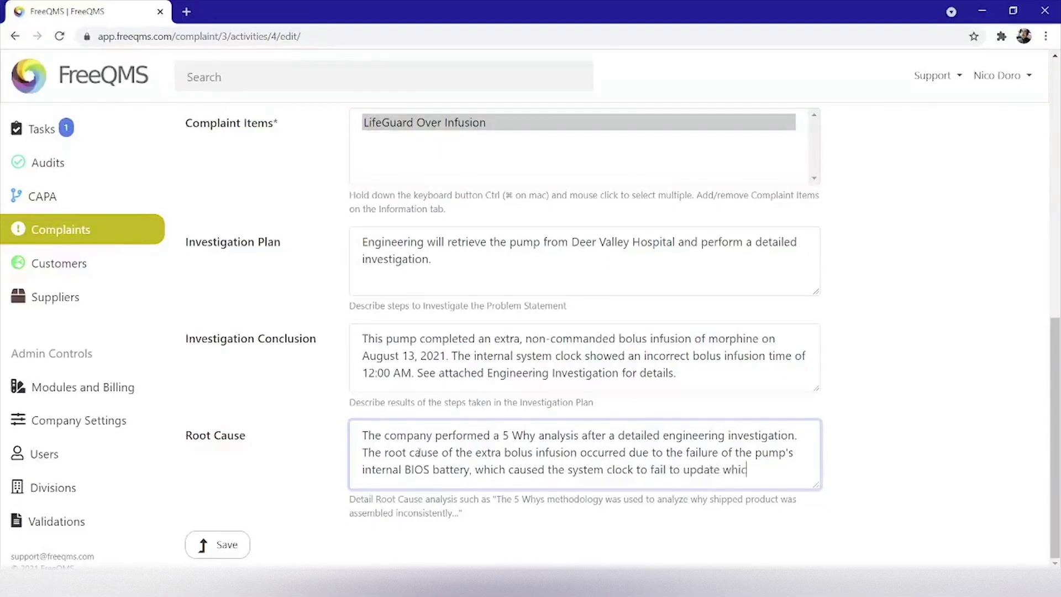
pyautogui.write('h in turn resulted in a time based morphine')
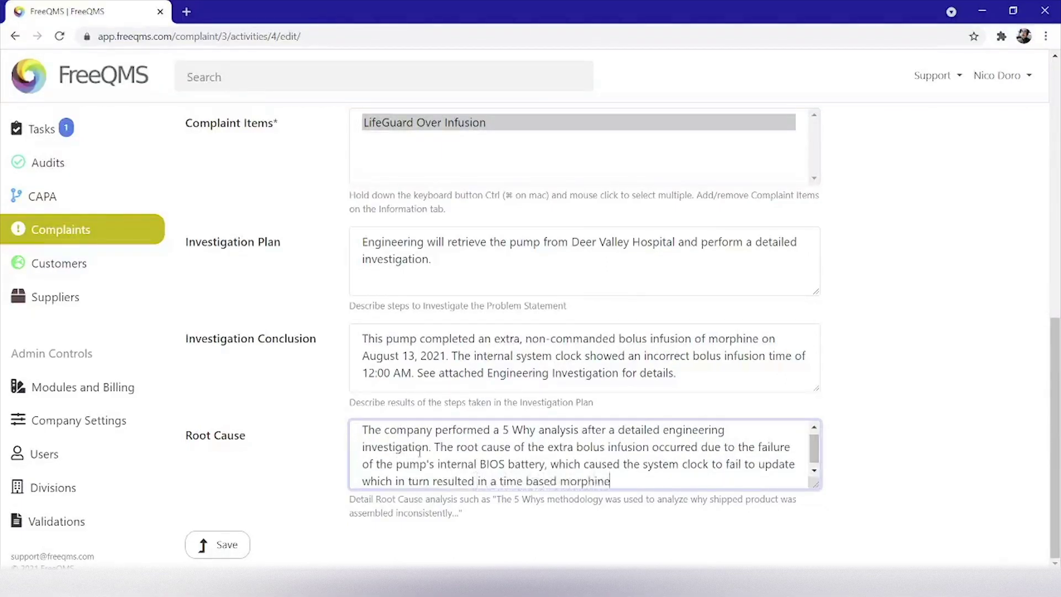
pyautogui.write(' infusion schedule running over. No system er')
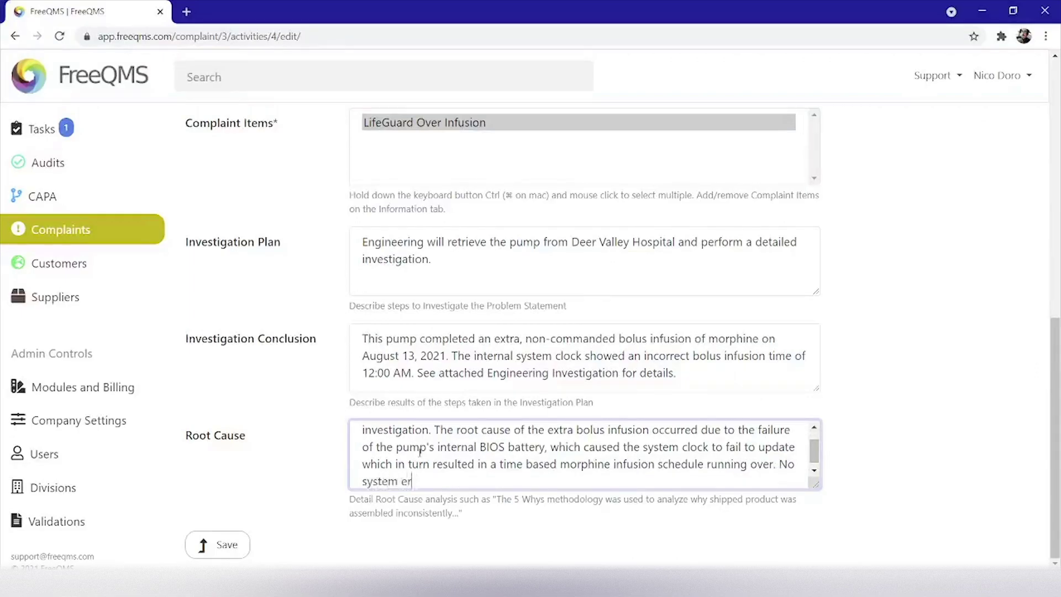
pyautogui.write('ror was displayed for the failed BIOS battery.')
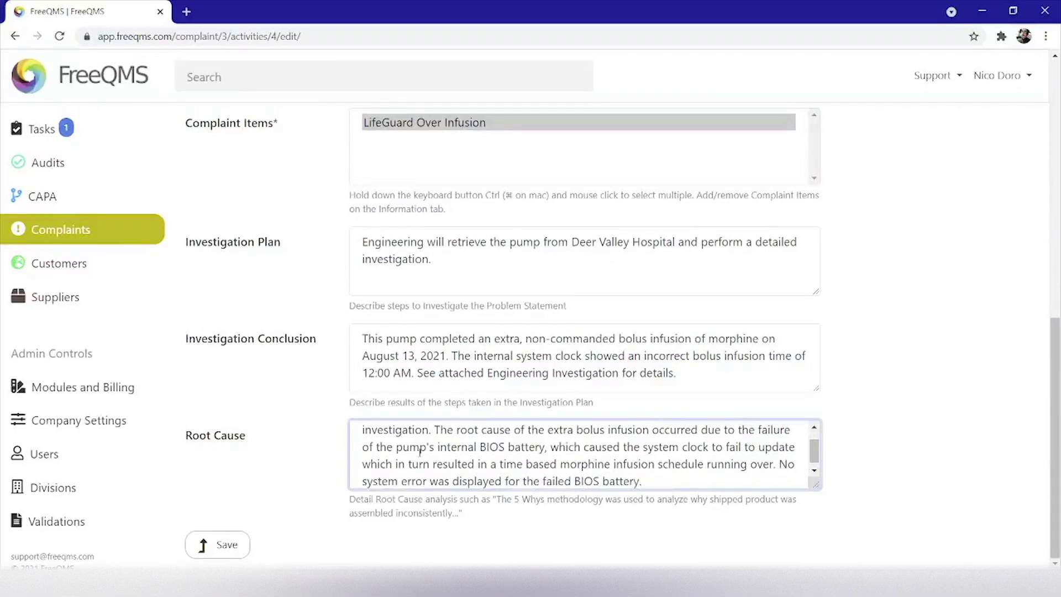
pyautogui.scroll(-1, 420, 452)
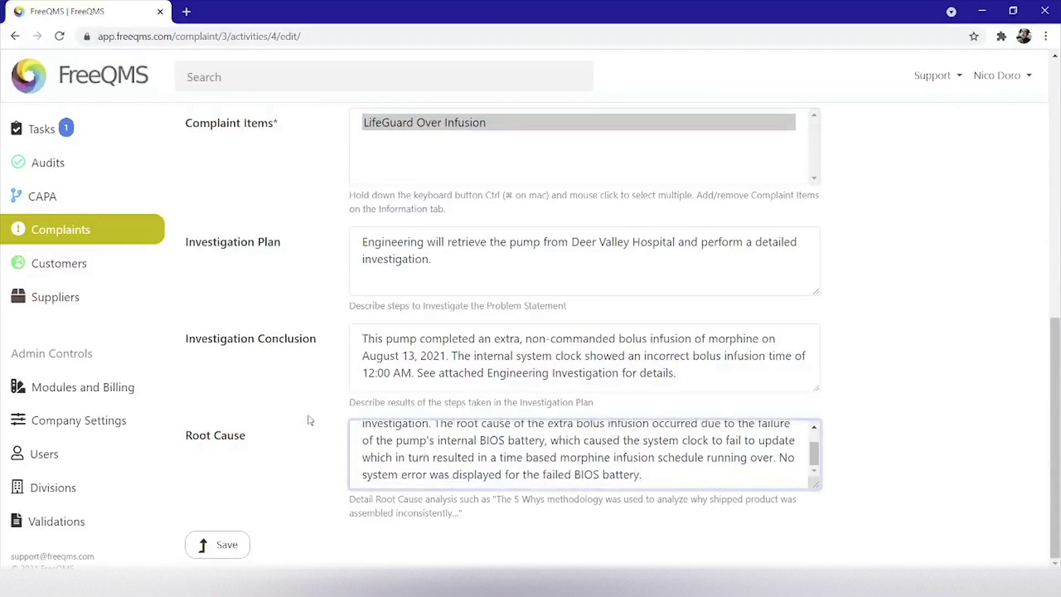
# - Save the closed investigation activity and add a verification evidence entry
pyautogui.click(207, 544)
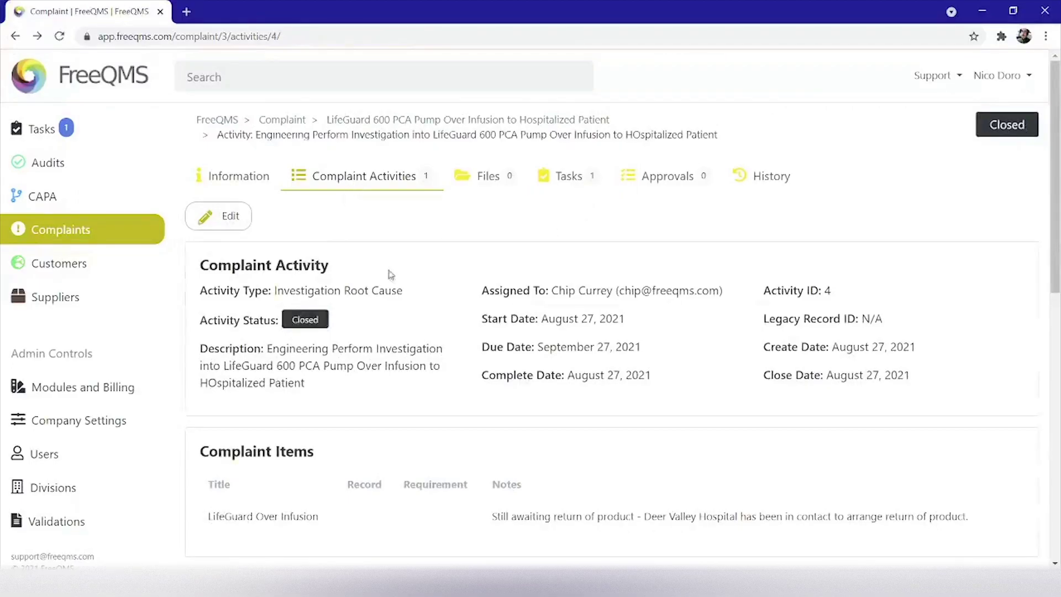
pyautogui.scroll(-10, 406, 284)
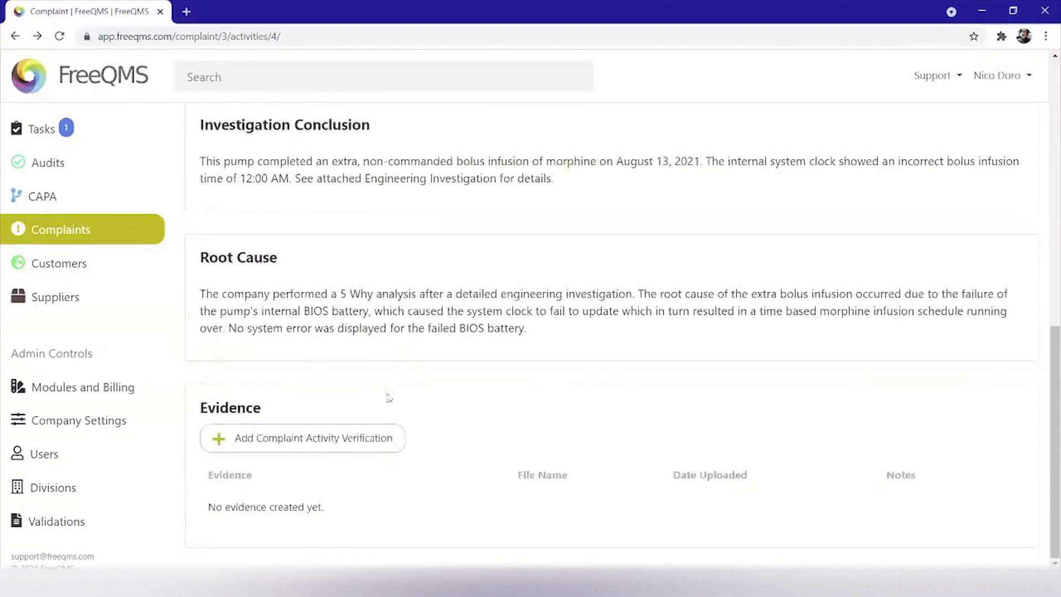
pyautogui.click(361, 451)
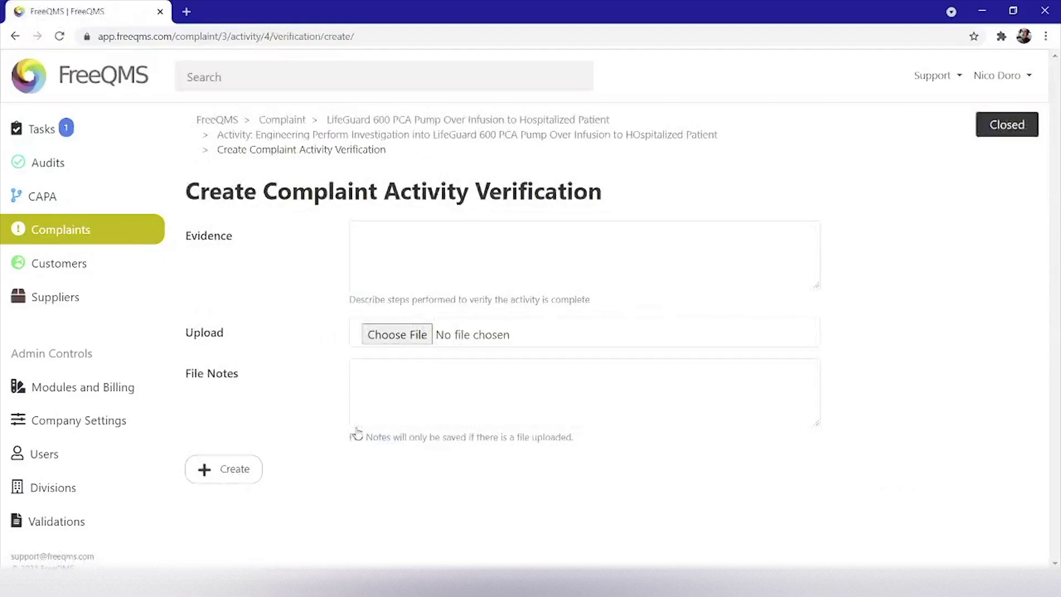
# - Attach the Root Cause Analysis .docx and note it was completed by Engineering and Quality teams
pyautogui.click(434, 254)
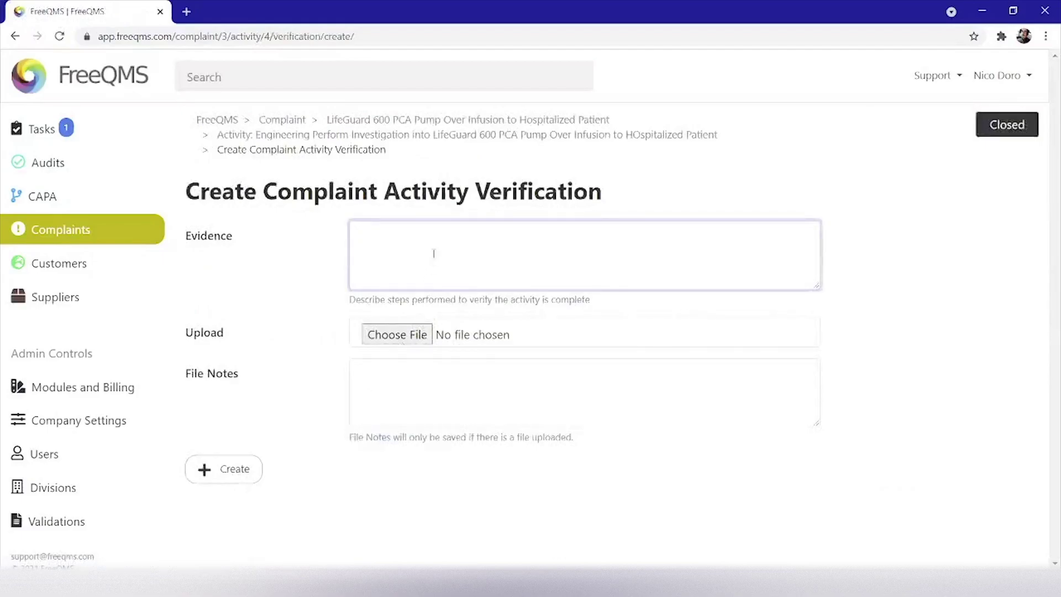
pyautogui.click(412, 335)
pyautogui.doubleClick(202, 101)
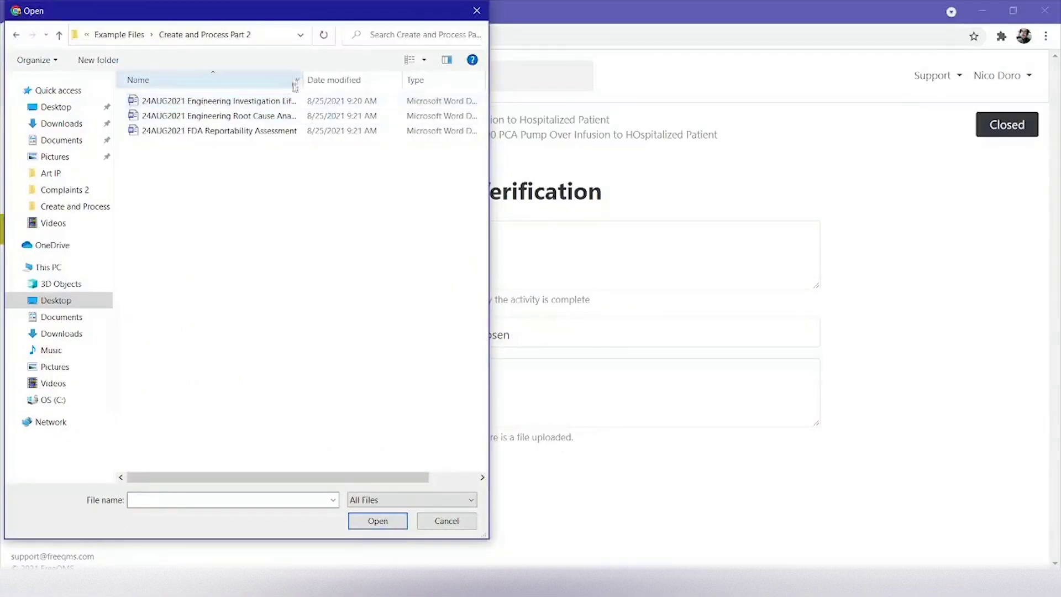
pyautogui.moveTo(307, 78); pyautogui.dragTo(415, 108)
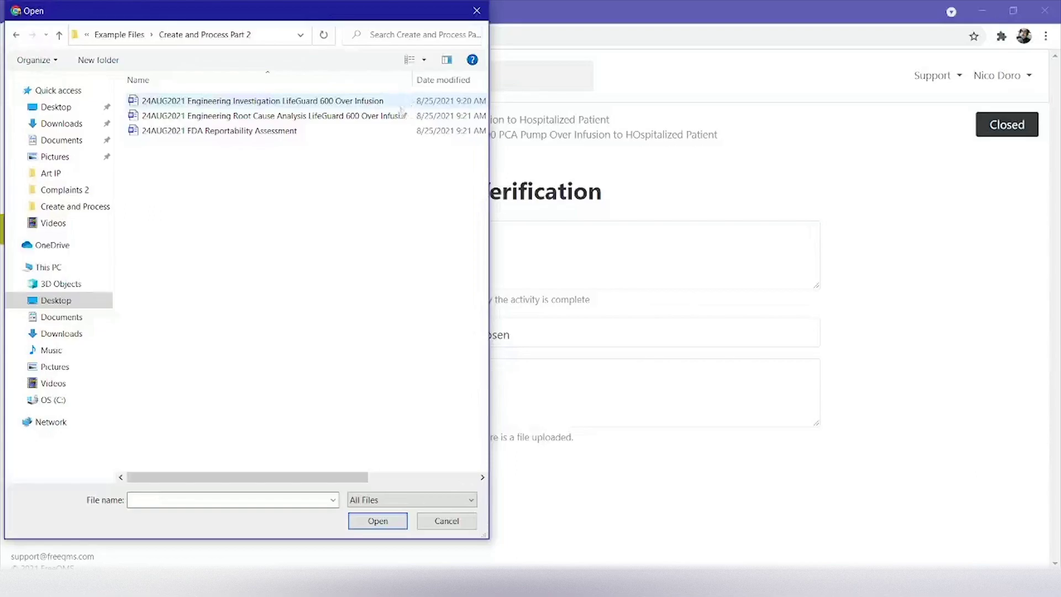
pyautogui.click(312, 117)
pyautogui.doubleClick(311, 116)
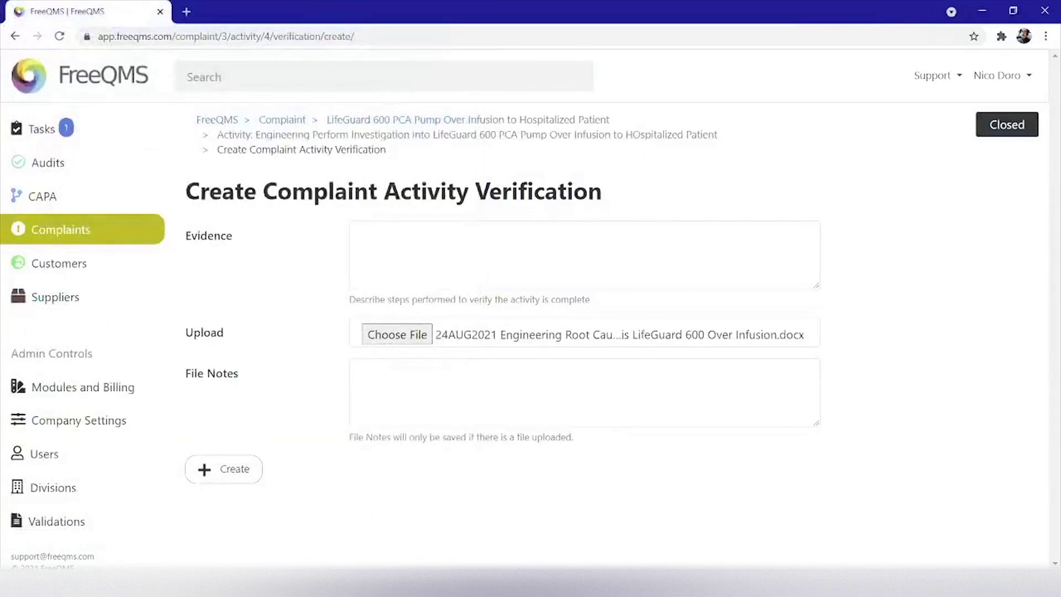
pyautogui.click(563, 266)
pyautogui.write('Root Cause Analysis')
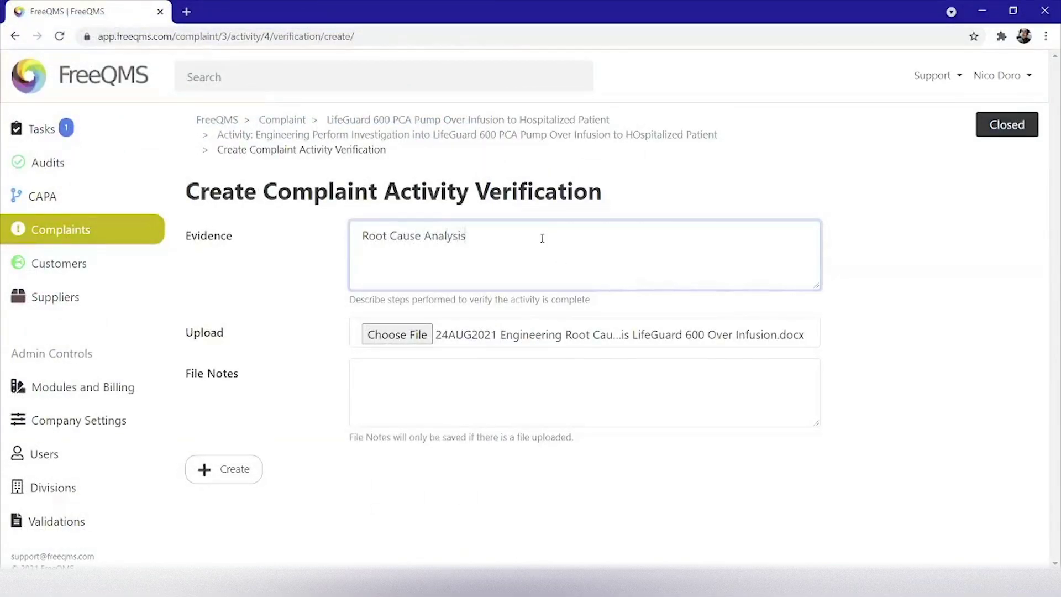
pyautogui.write(' completed by Engineering and Quality teams')
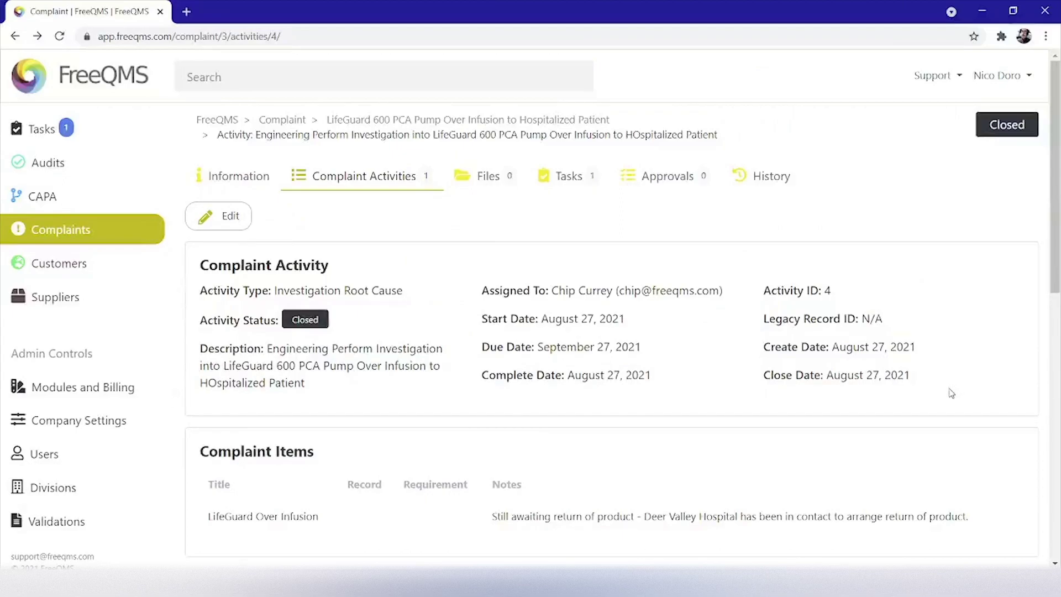
# - Return to the complaint's activities and start a new Reportability Assessment activity
pyautogui.click(402, 183)
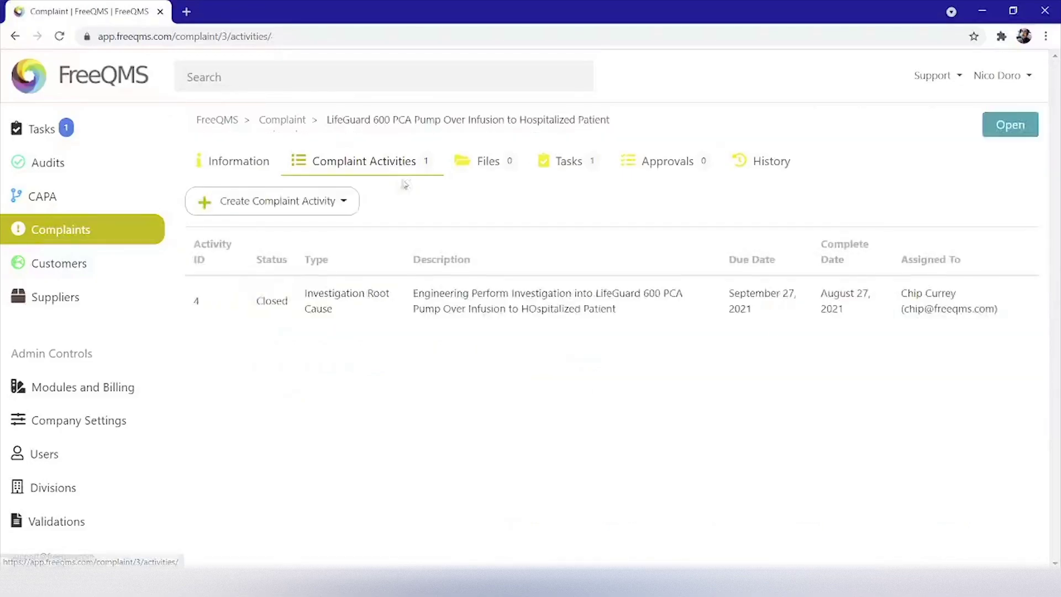
pyautogui.click(267, 200)
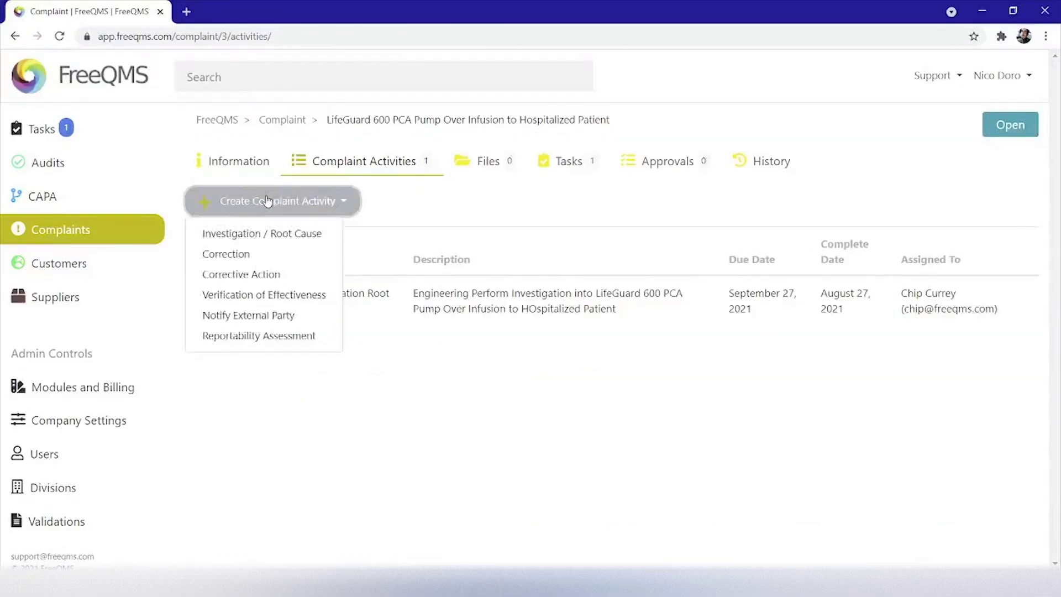
pyautogui.click(262, 338)
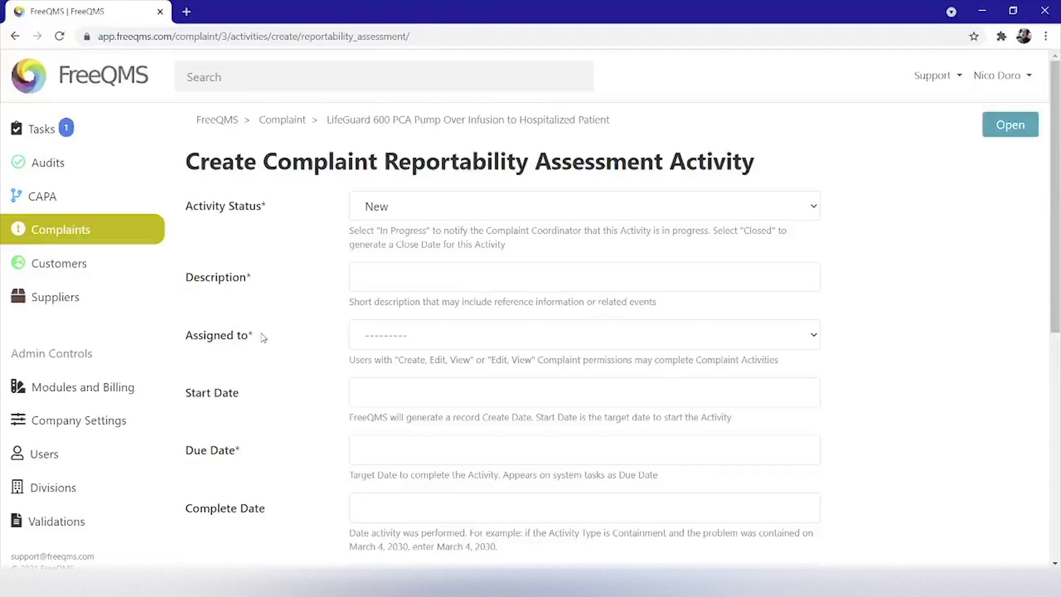
# - Describe the activity as 'Regulatory Complete US FDA Decision Tree' and assign it to a team member
pyautogui.click(427, 207)
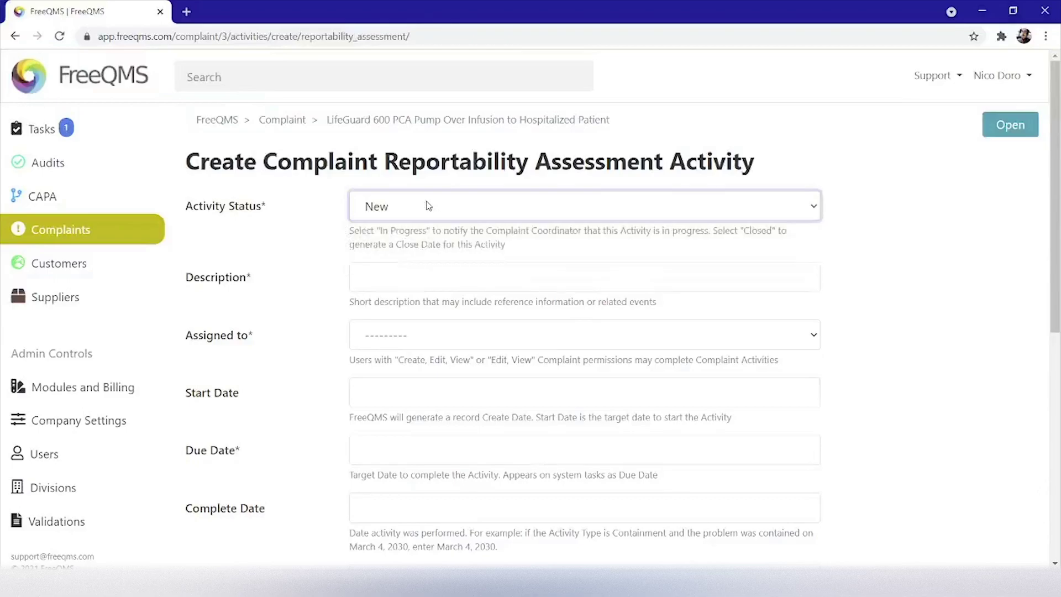
pyautogui.click(405, 278)
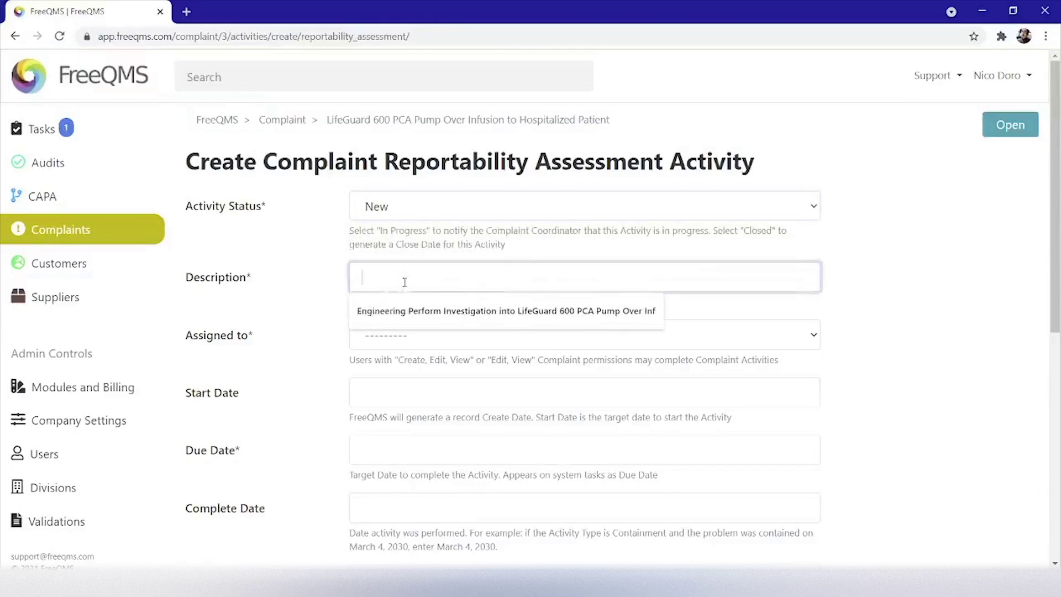
pyautogui.write('Regulatory Complet')
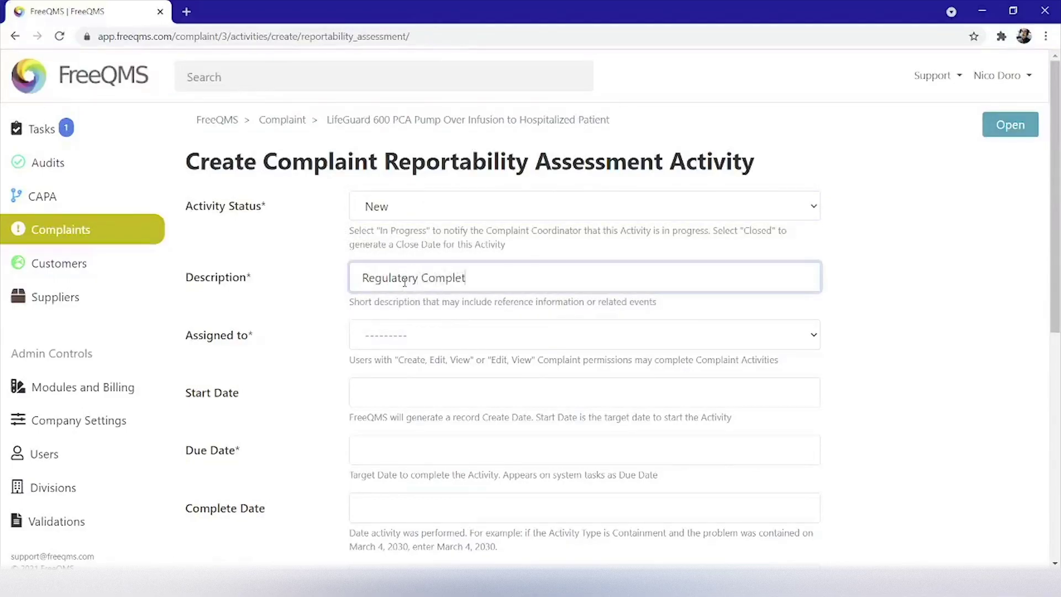
pyautogui.write('e US FDA Decision Tree')
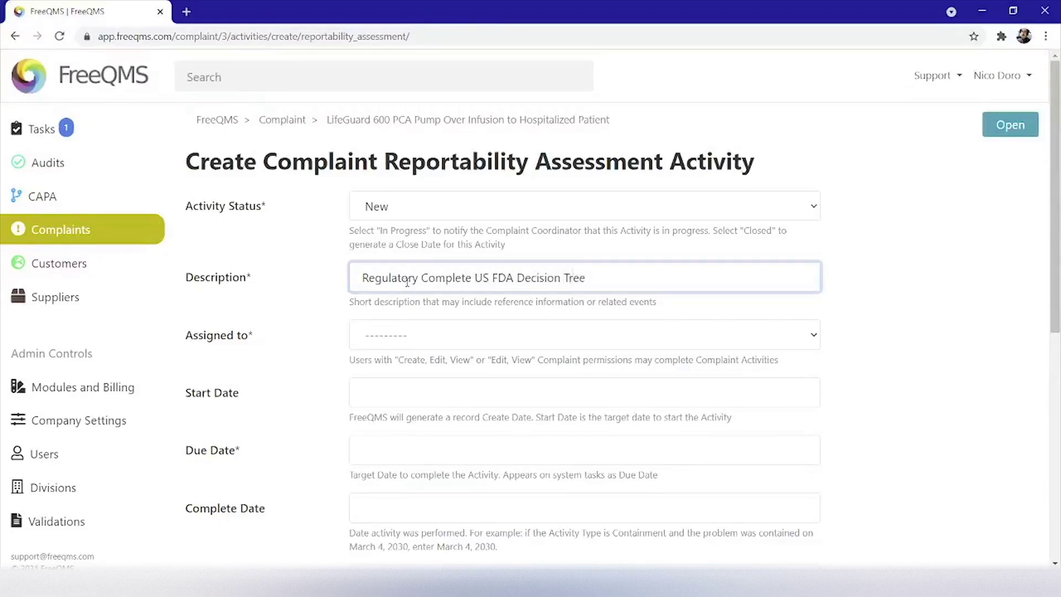
pyautogui.click(431, 330)
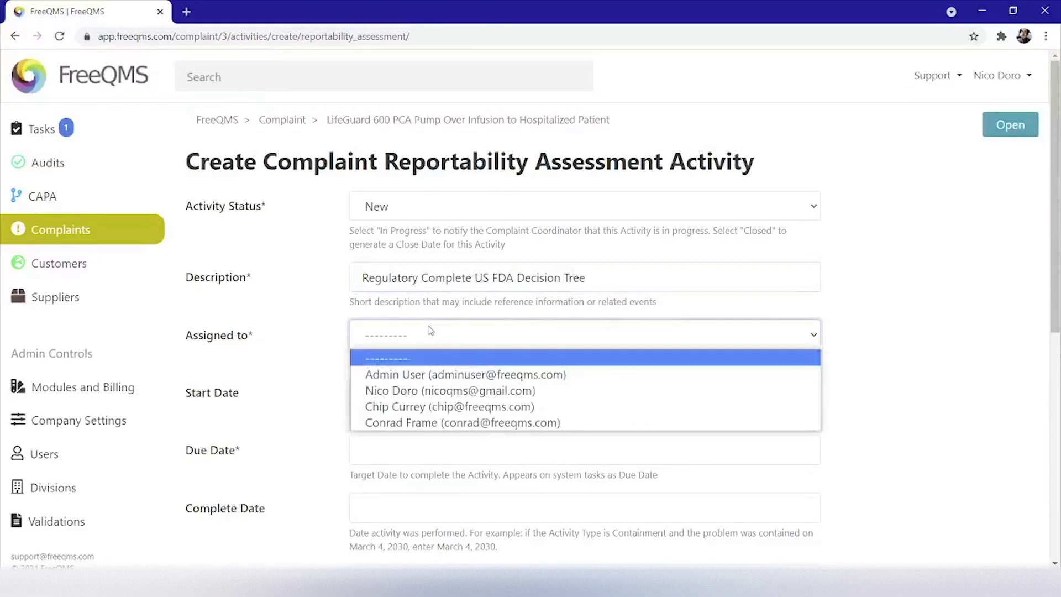
pyautogui.click(423, 427)
# - Set start date August 27, 2021 and due date September 27, 2021
pyautogui.click(424, 389)
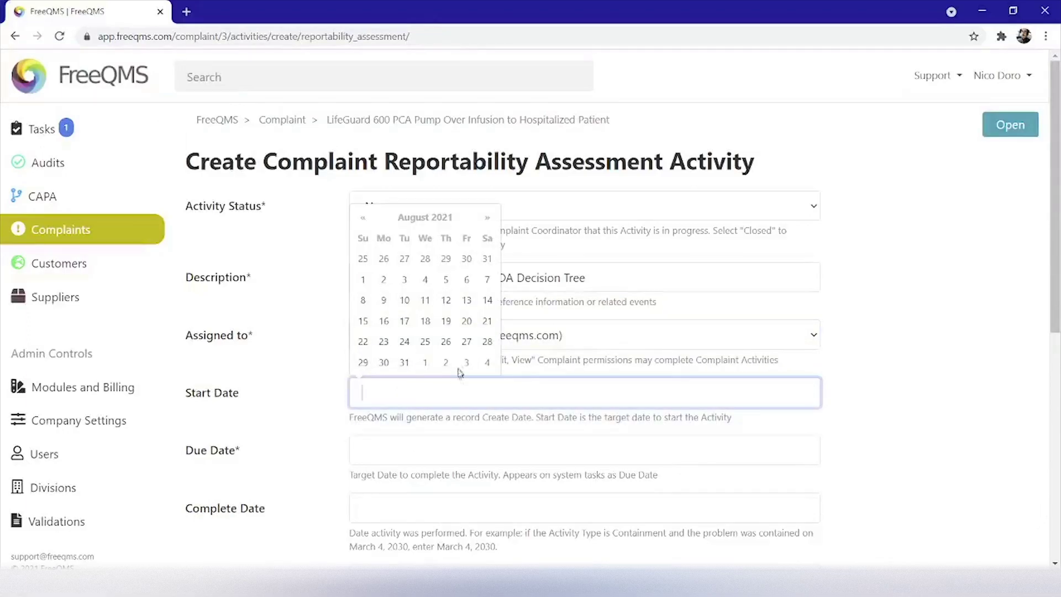
pyautogui.click(467, 339)
pyautogui.click(442, 442)
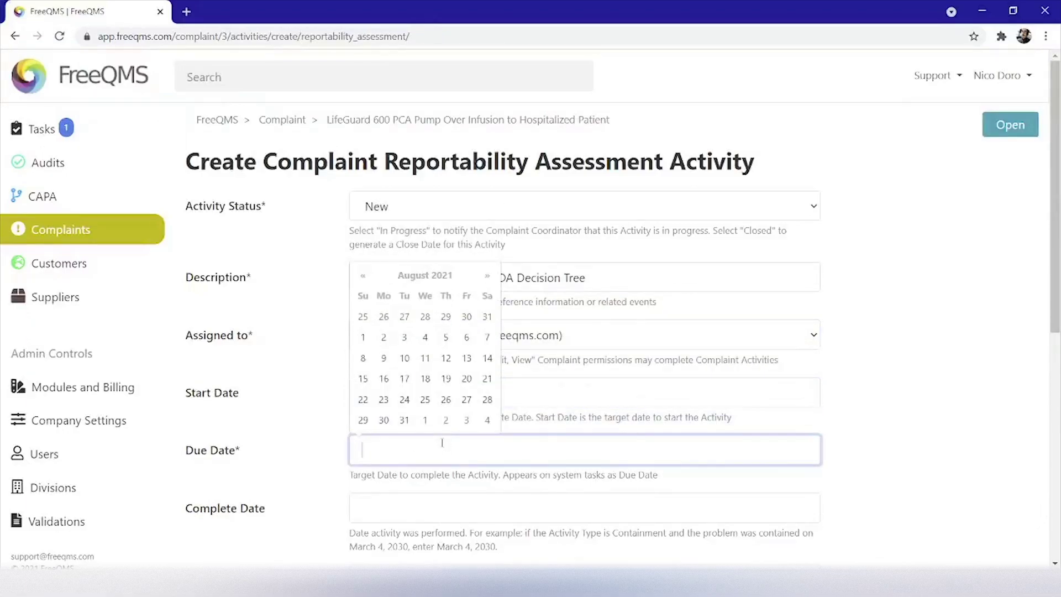
pyautogui.click(487, 275)
pyautogui.click(385, 399)
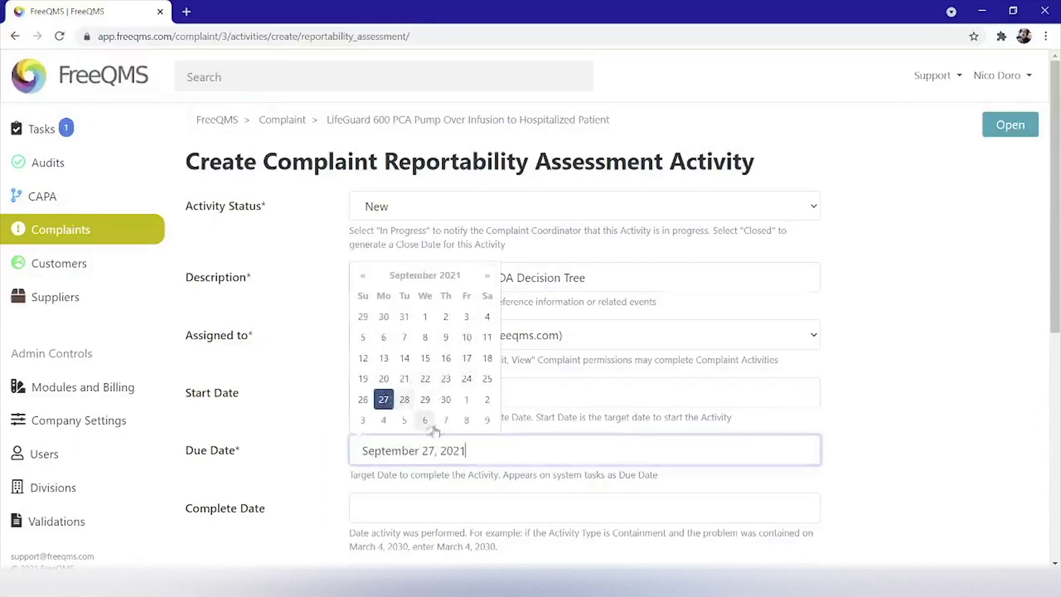
pyautogui.click(472, 502)
# - Enter legacy ID N/A and link the LifeGuard Over Infusion complaint item
pyautogui.scroll(-4, 889, 476)
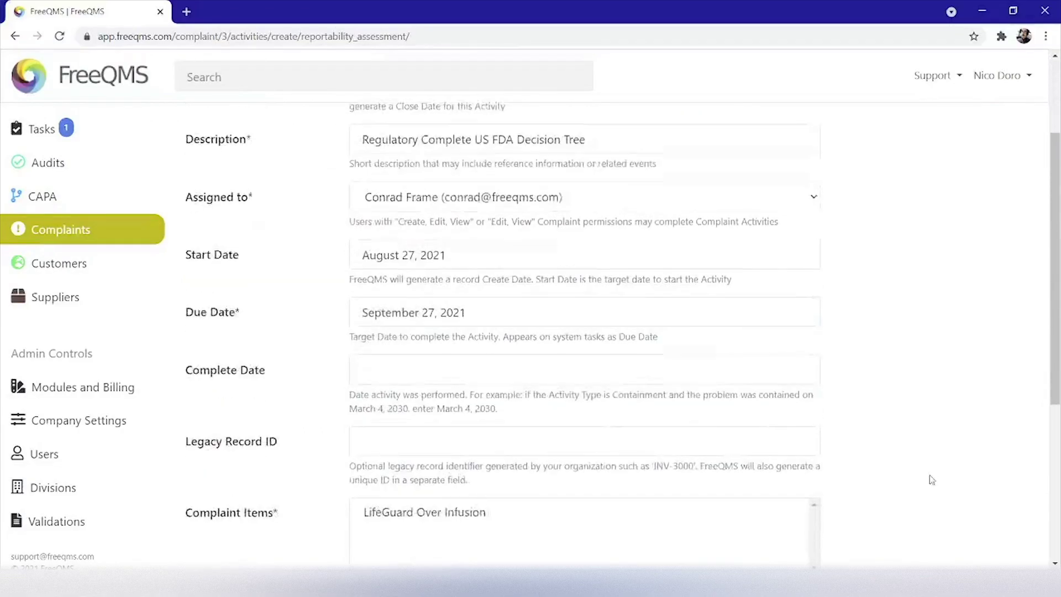
pyautogui.click(402, 366)
pyautogui.write('N/A')
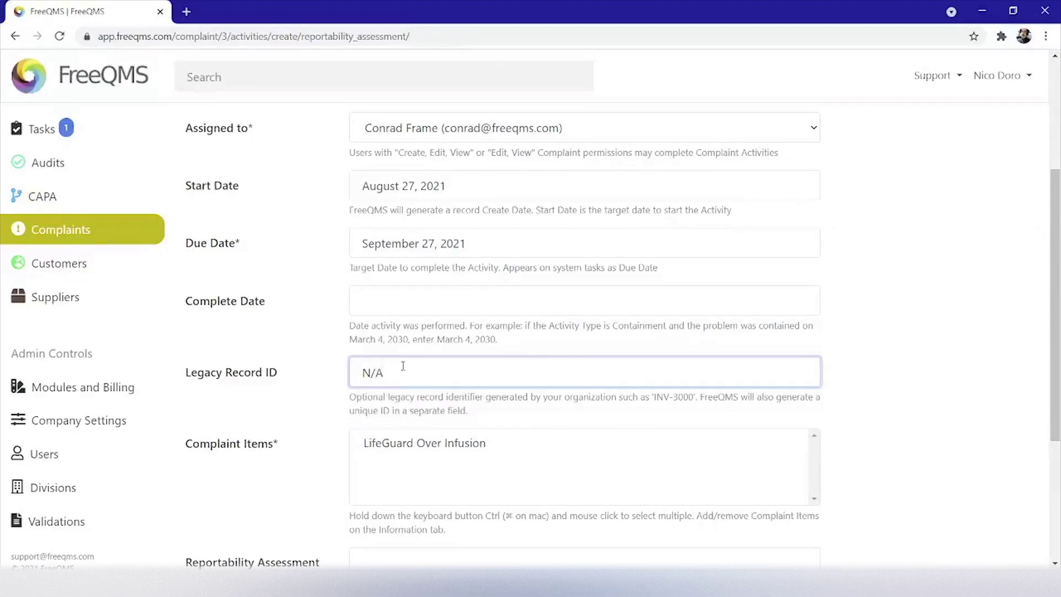
pyautogui.click(425, 445)
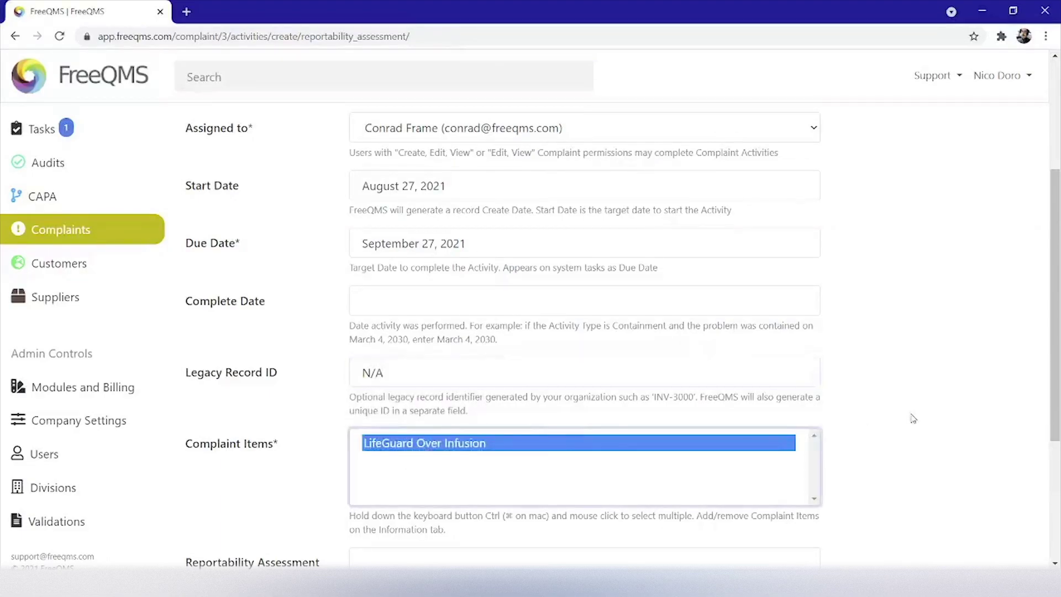
pyautogui.scroll(-2, 885, 431)
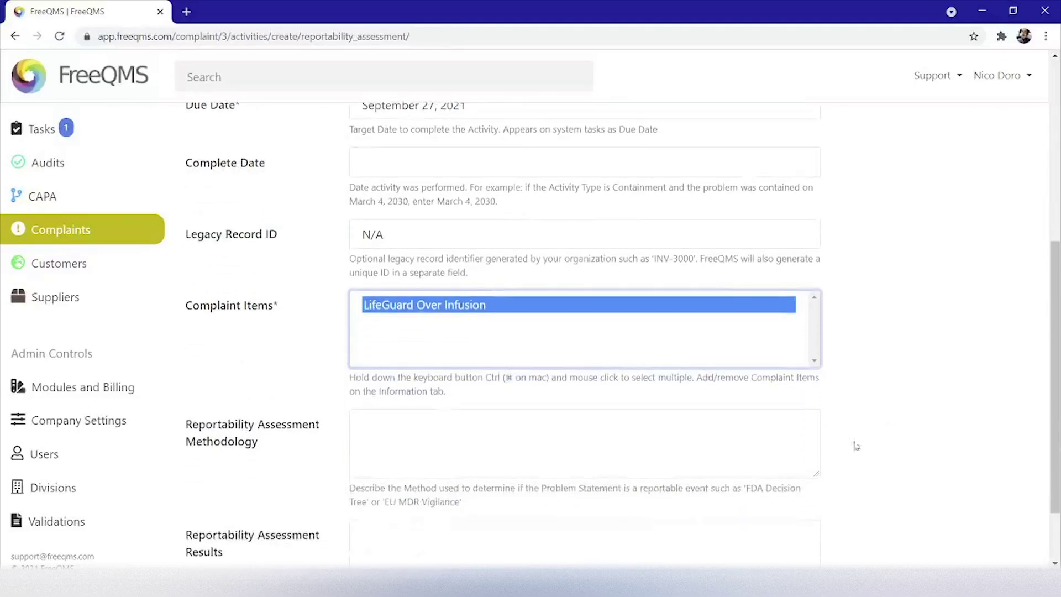
# - Try EU MDR and SOR/98-282 wordings, settling the methodology on 'Complete FDA Decision Tree'
pyautogui.click(615, 436)
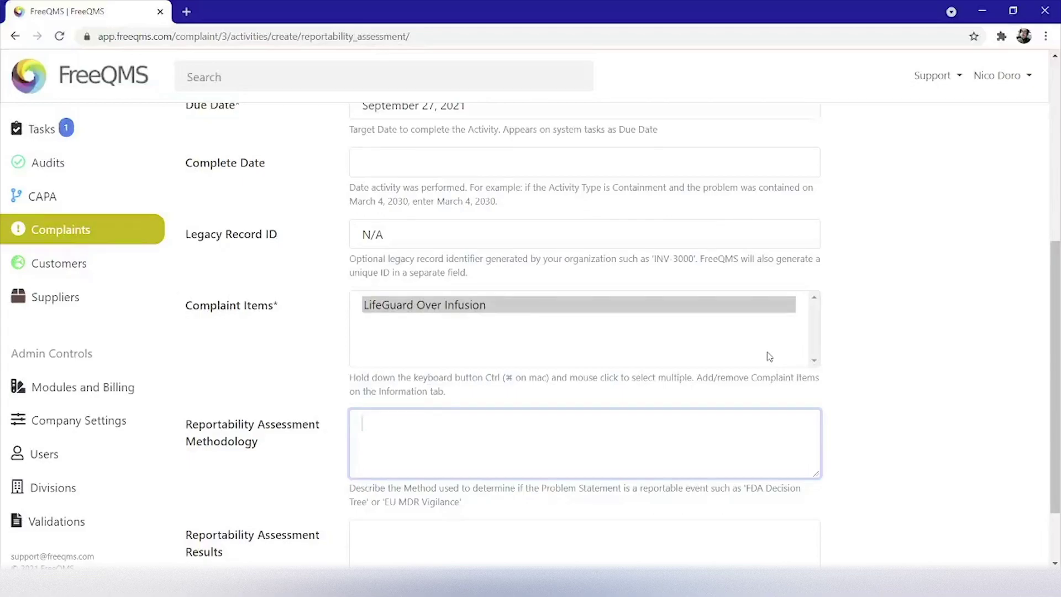
pyautogui.write('Complete FDA Decision ')
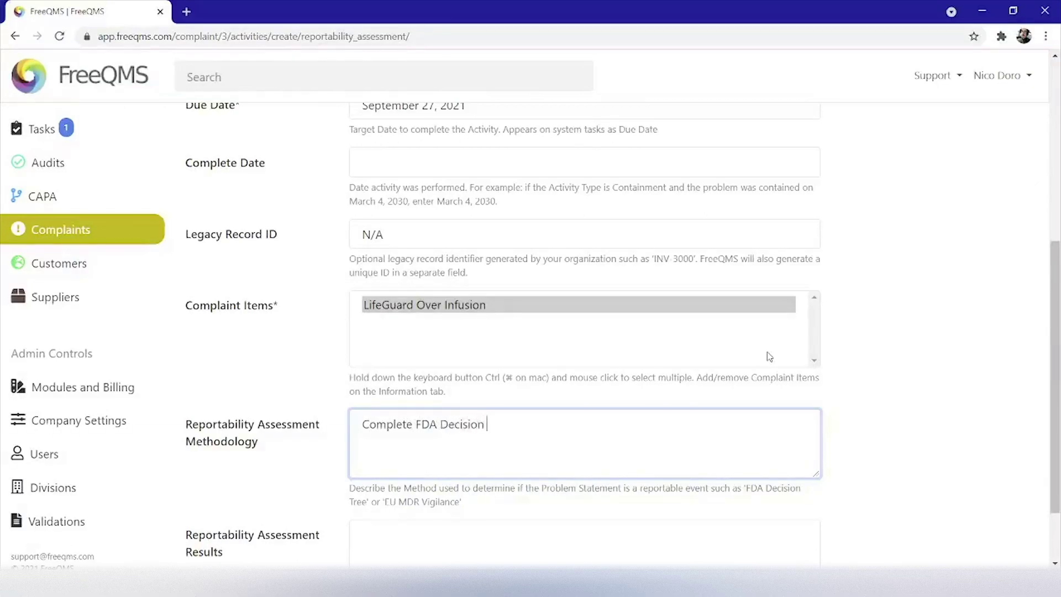
pyautogui.write('Tree')
pyautogui.hotkey('ctrl', 'a')
pyautogui.press('BackSpace')
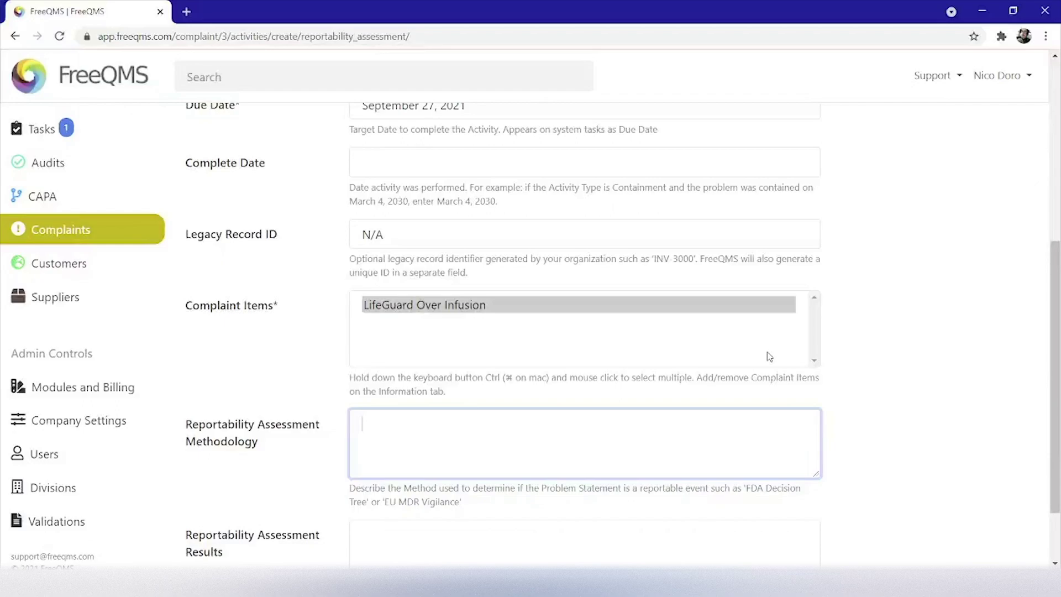
pyautogui.write('Perform Vigilance ')
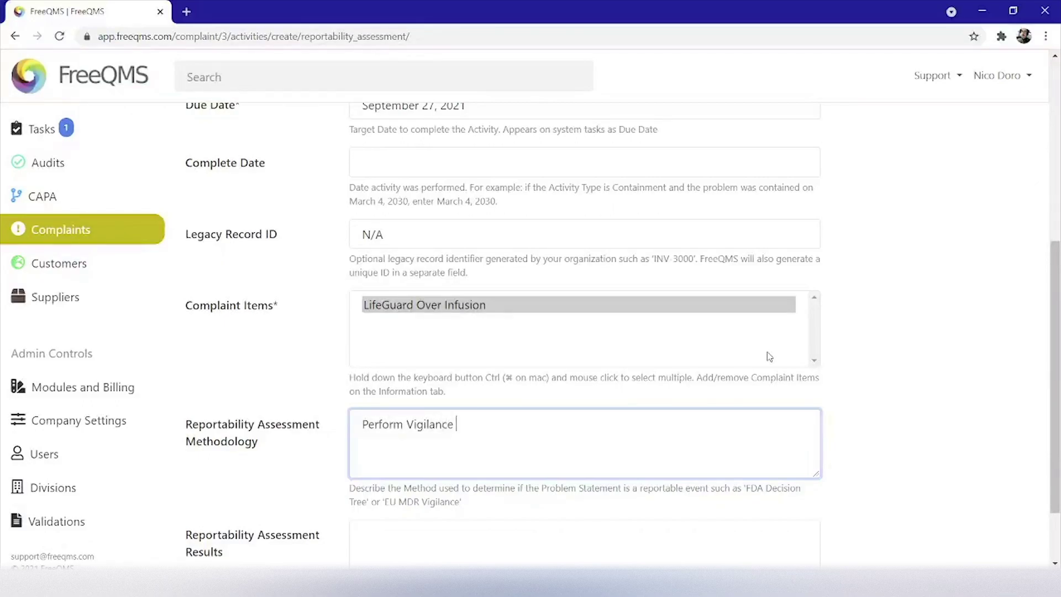
pyautogui.write('Reporting Assessment')
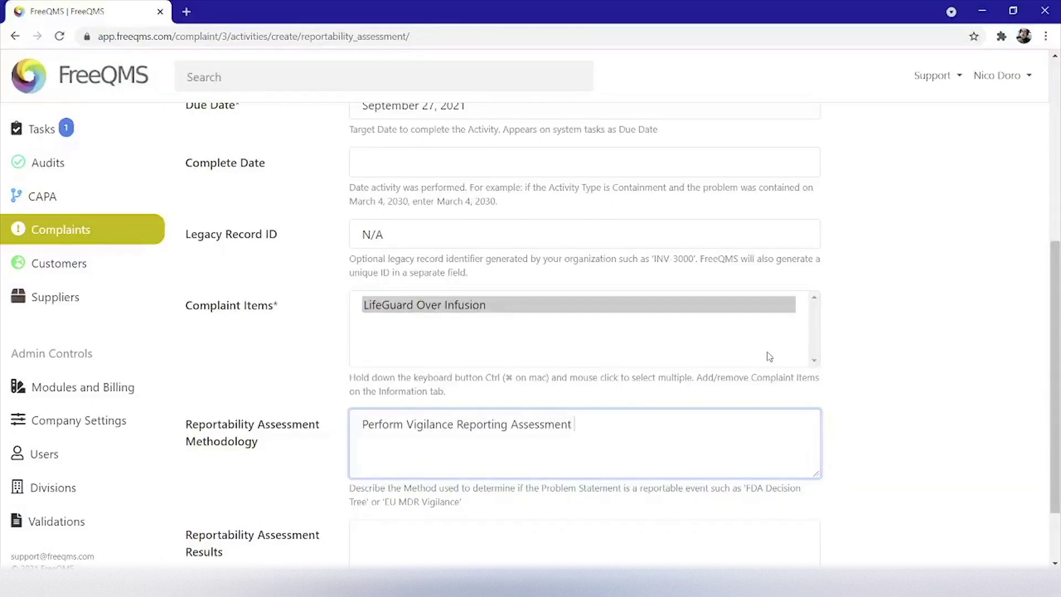
pyautogui.write(' per EU MDR 2017/')
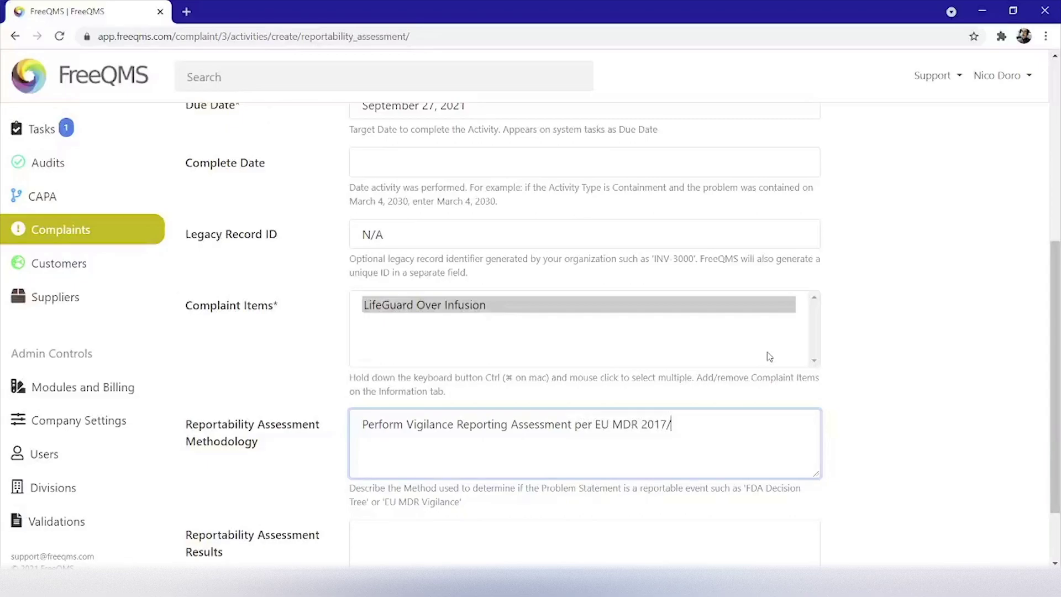
pyautogui.write('745')
pyautogui.hotkey('ctrl', 'a')
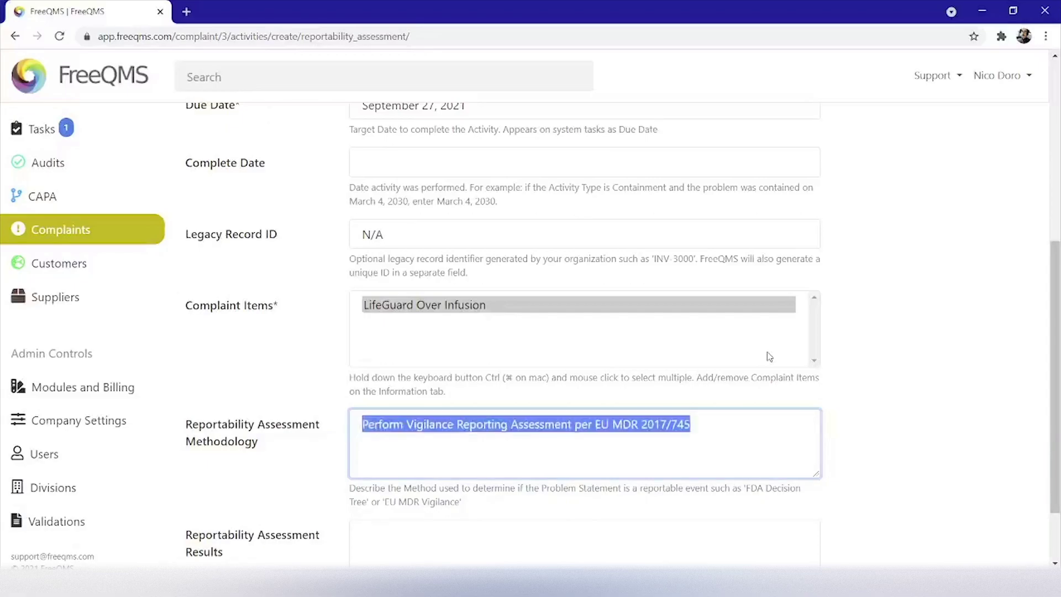
pyautogui.write('Perform Canadian Medical De')
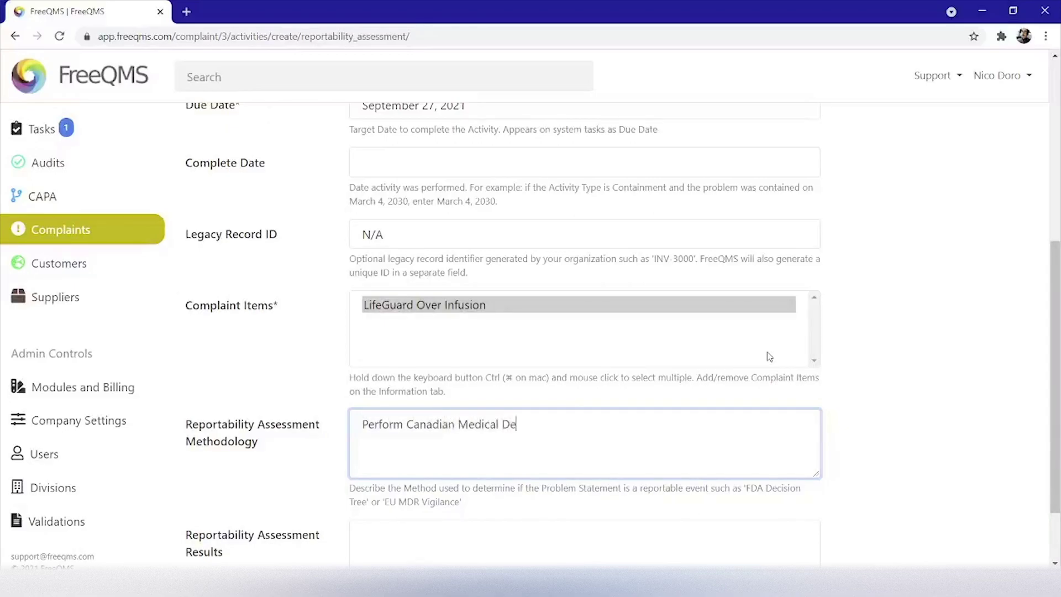
pyautogui.write('vice Reportability Assessment per ')
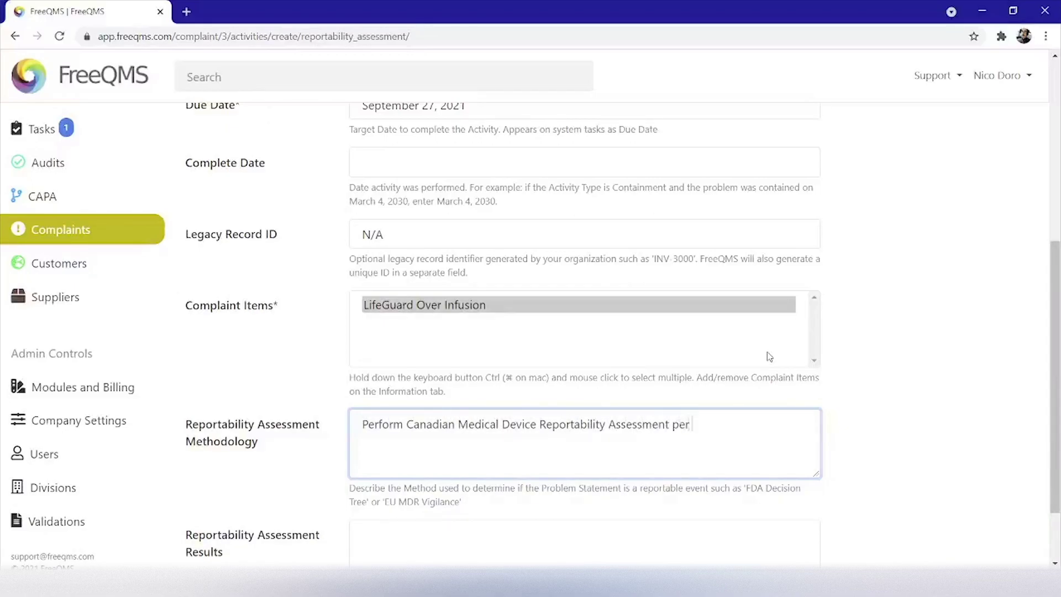
pyautogui.write('SOR/98-282')
pyautogui.hotkey('ctrl', 'a')
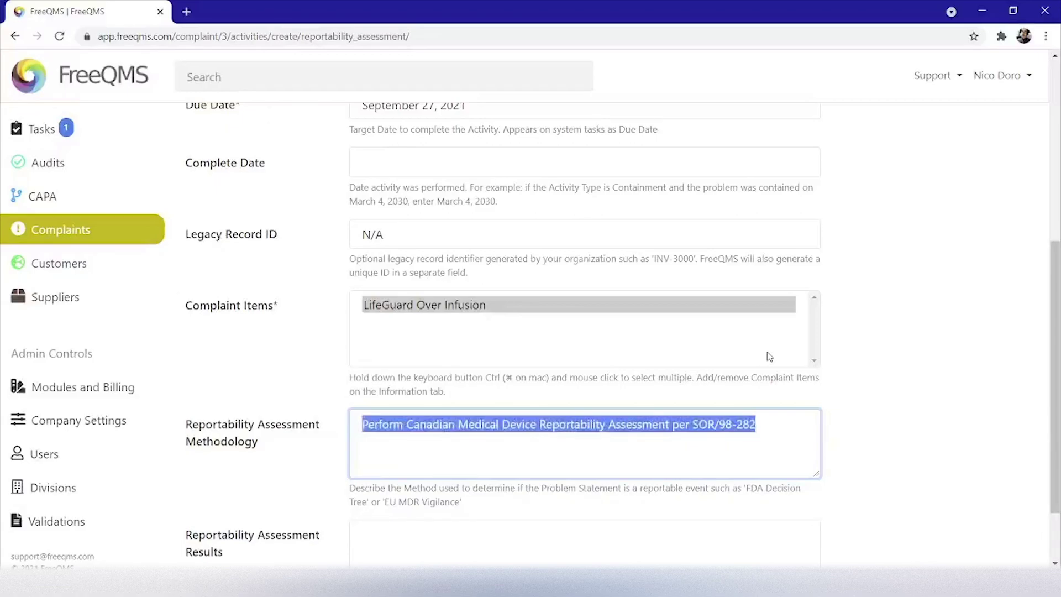
pyautogui.write('Complete')
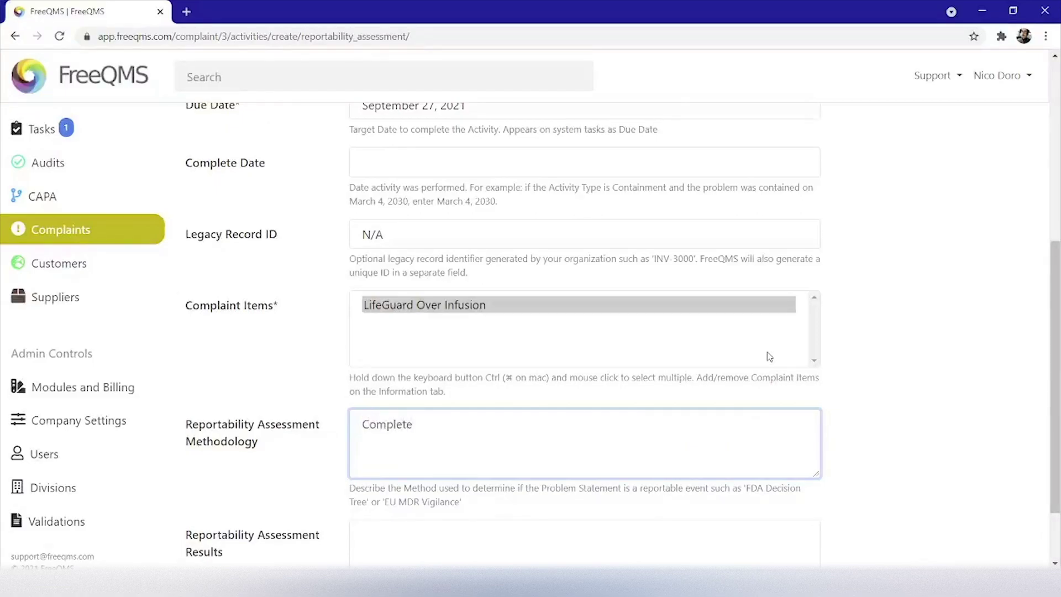
pyautogui.write('FDA Decision Tree')
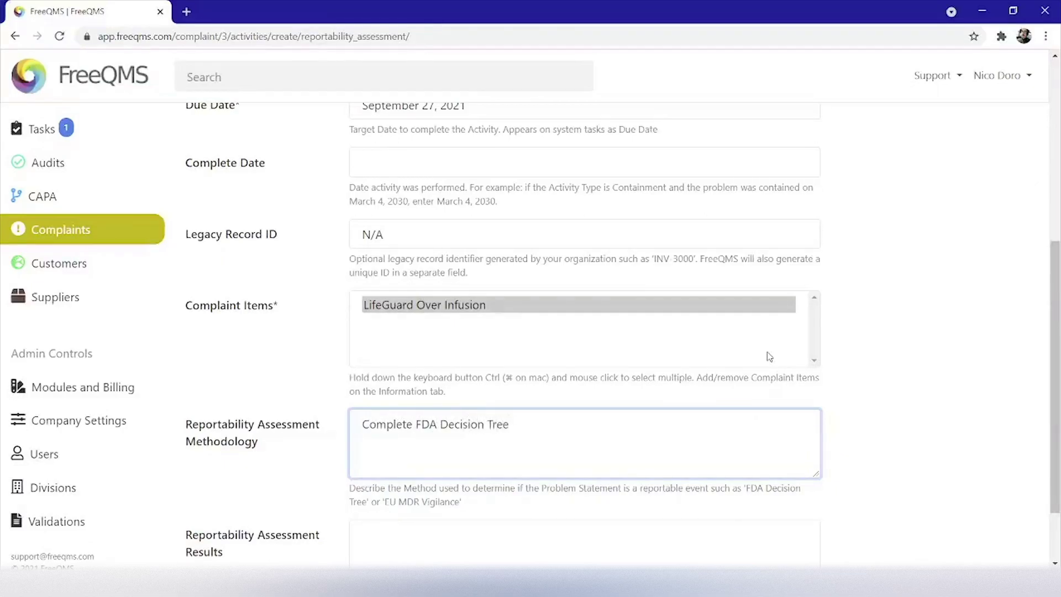
pyautogui.scroll(-2, 754, 257)
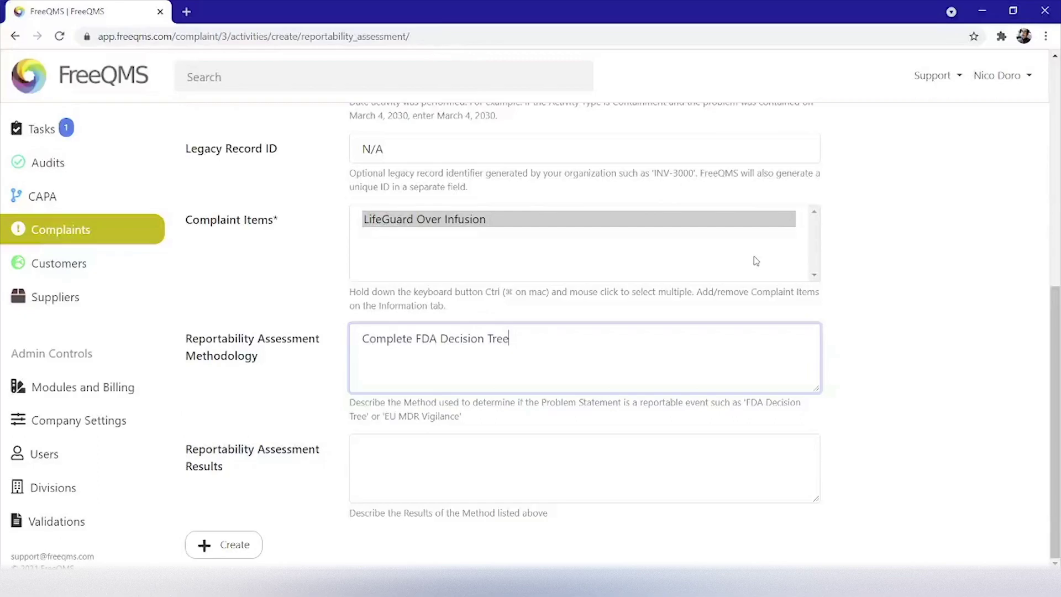
# - Create the reportability assessment, then open activity 5 for editing
pyautogui.click(222, 546)
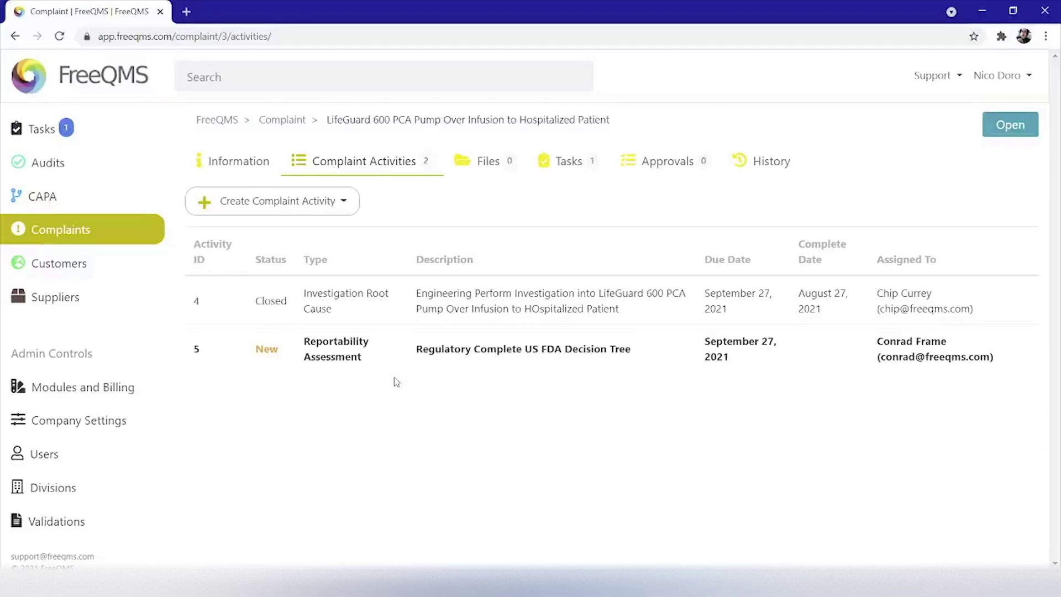
pyautogui.click(412, 361)
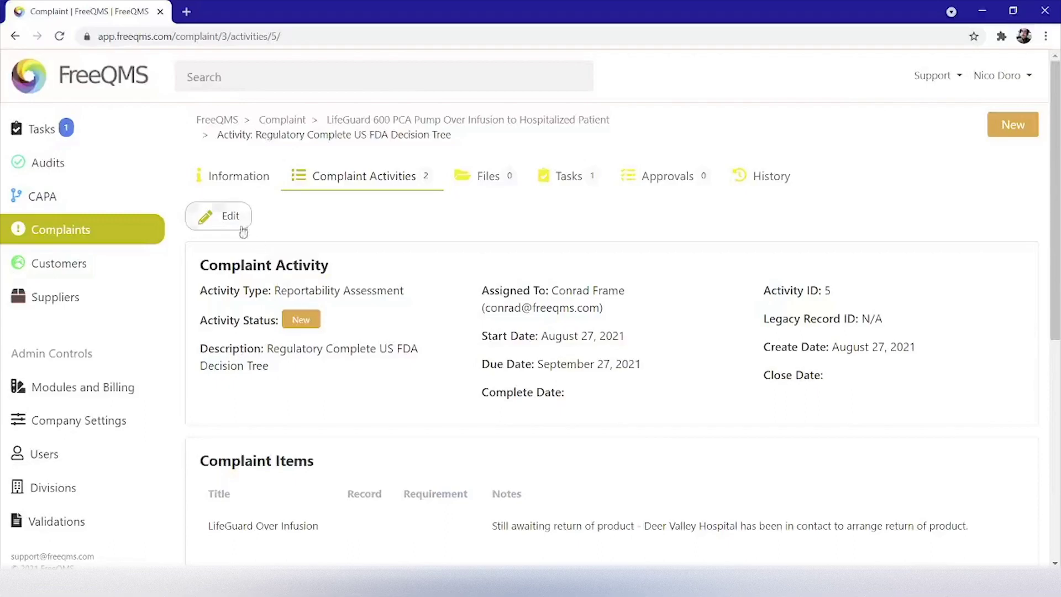
pyautogui.click(235, 223)
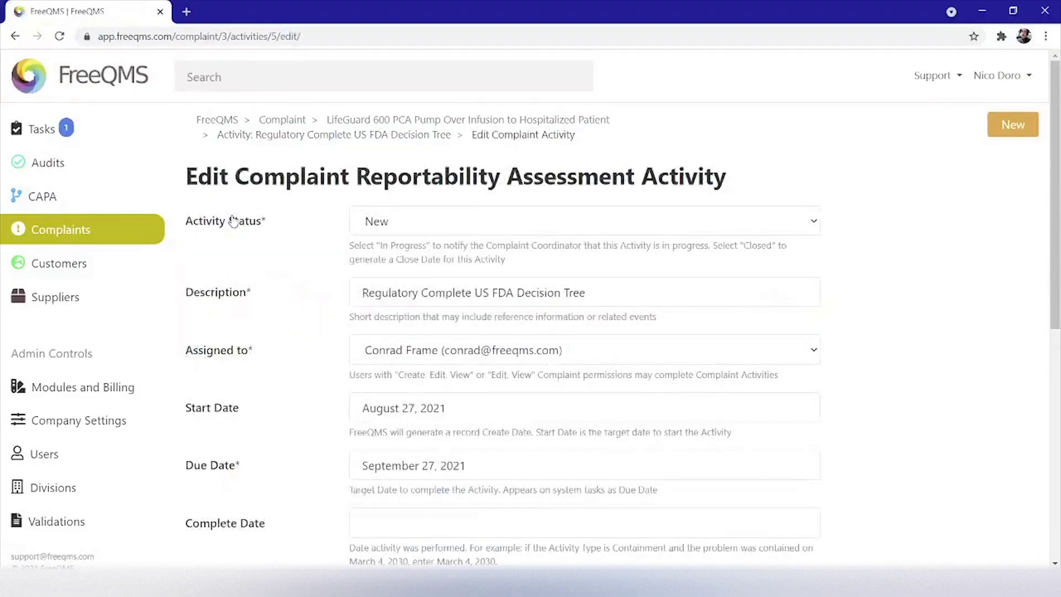
# - Save the reportability assessment as Closed, completed August 27, 2021, with results requiring a 30-day FDA report
pyautogui.click(398, 226)
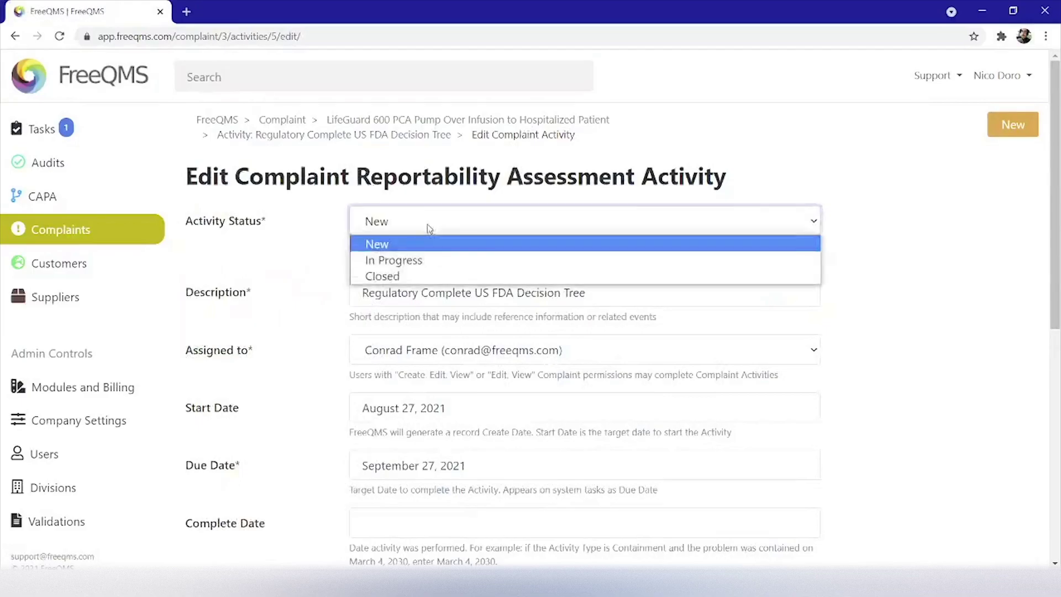
pyautogui.click(419, 283)
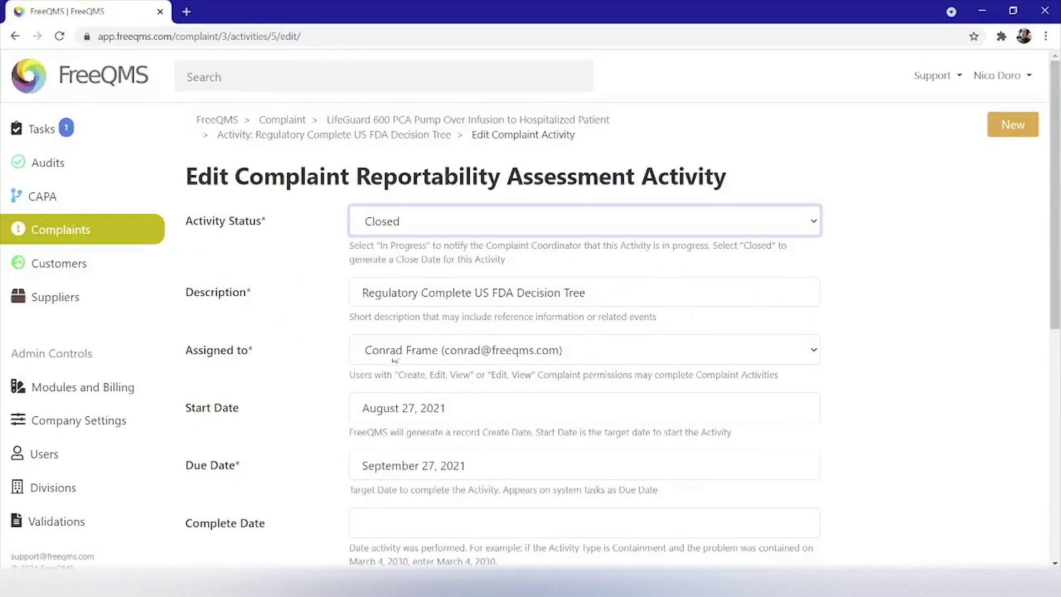
pyautogui.scroll(-3, 396, 375)
pyautogui.click(397, 377)
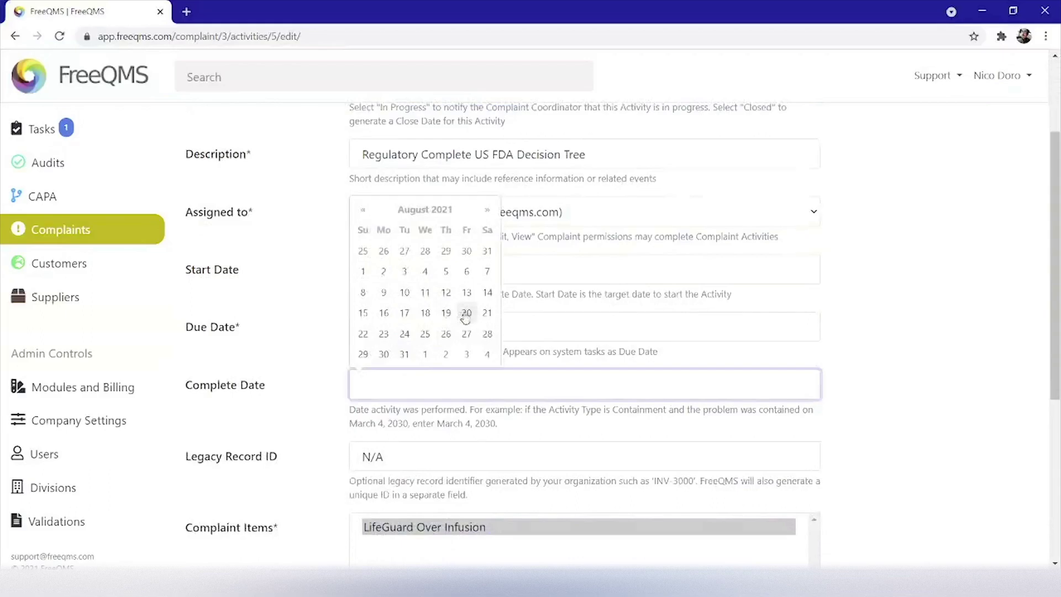
pyautogui.click(466, 334)
pyautogui.scroll(-4, 268, 368)
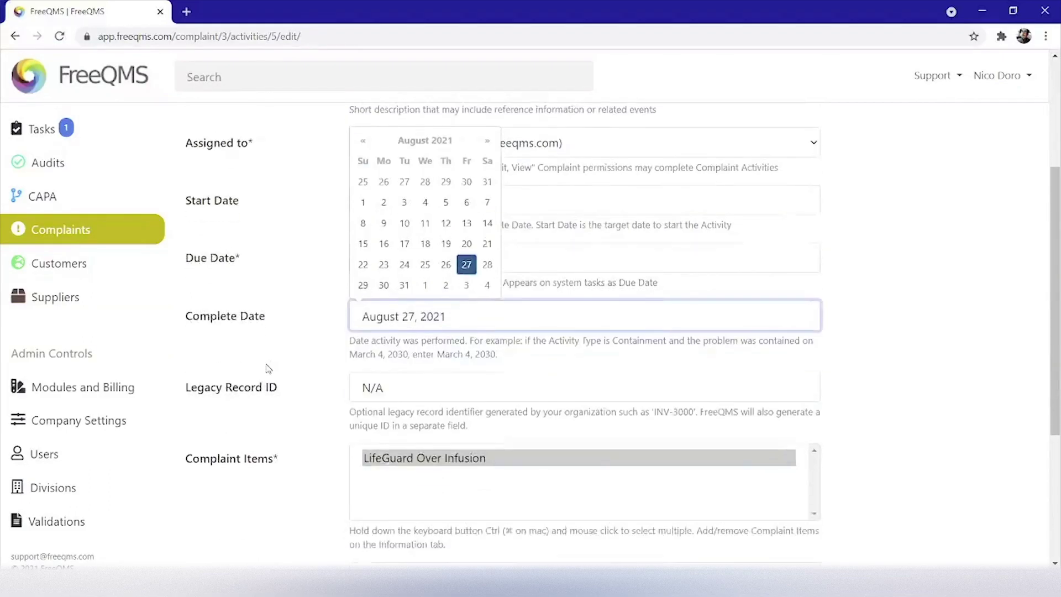
pyautogui.click(499, 540)
pyautogui.scroll(-1, 698, 347)
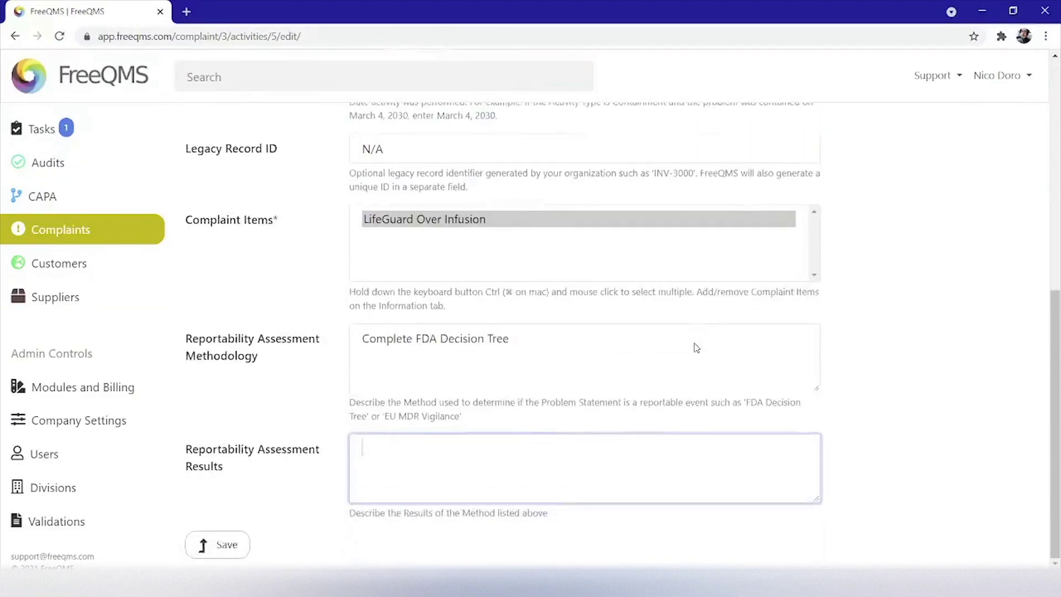
pyautogui.write('Regulatory has completed ')
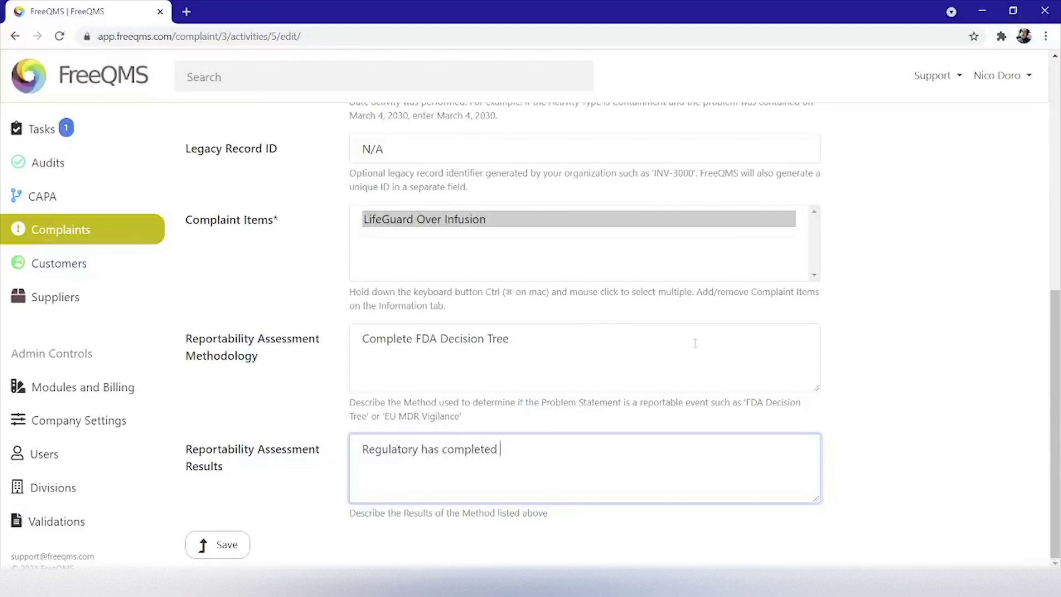
pyautogui.write('our FDA Decision Tree document and concluded this event')
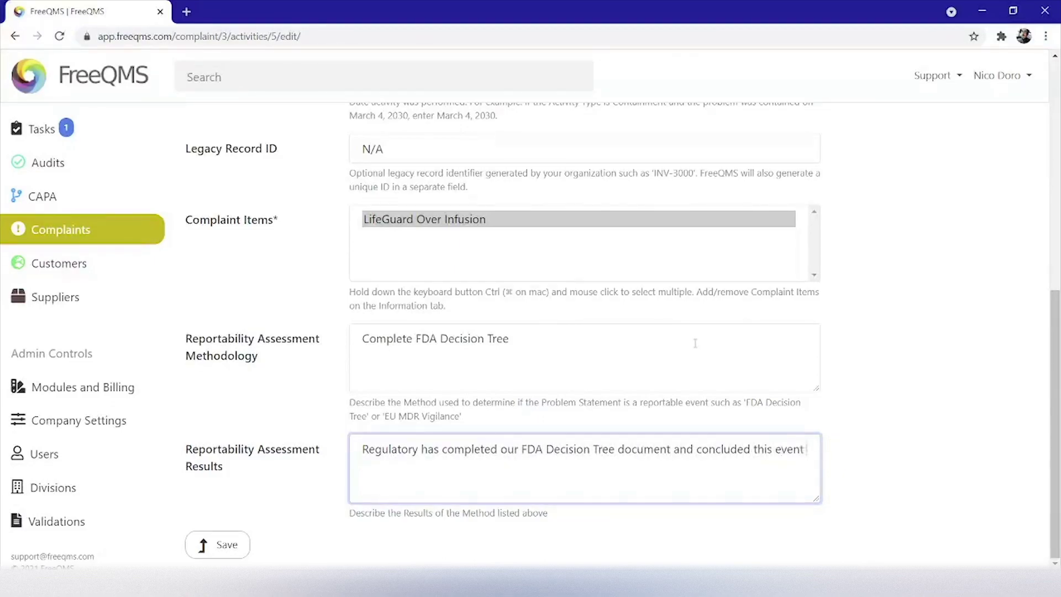
pyautogui.write(' must be reported to the FDA as a 30 day report')
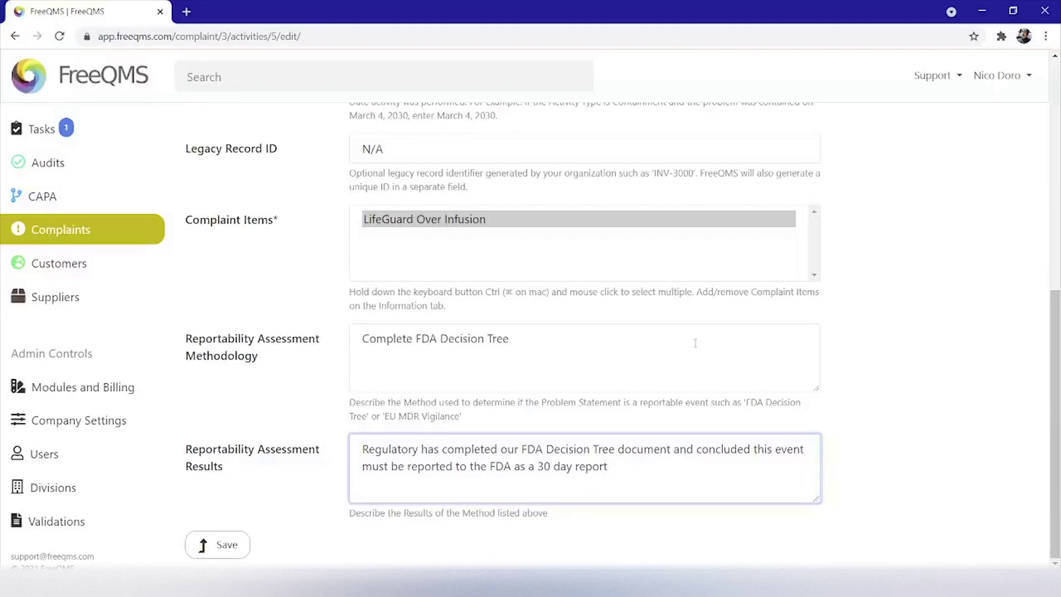
pyautogui.click(213, 547)
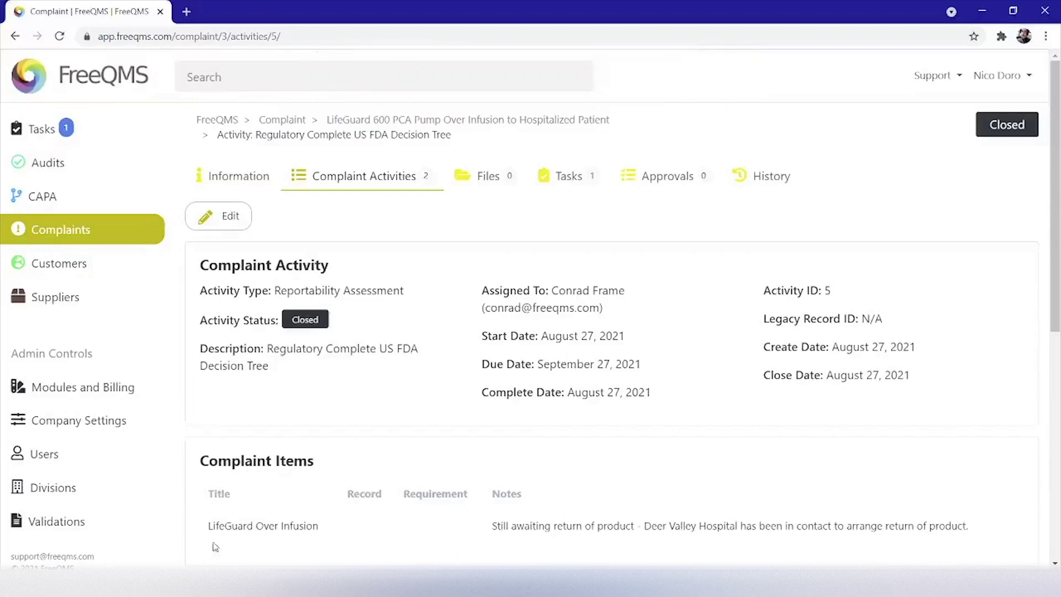
# - Attach 24AUG2021 FDA Reportability Assessment.docx as evidence noted 'Assessment tree complete by regulatory'
pyautogui.scroll(-7, 213, 548)
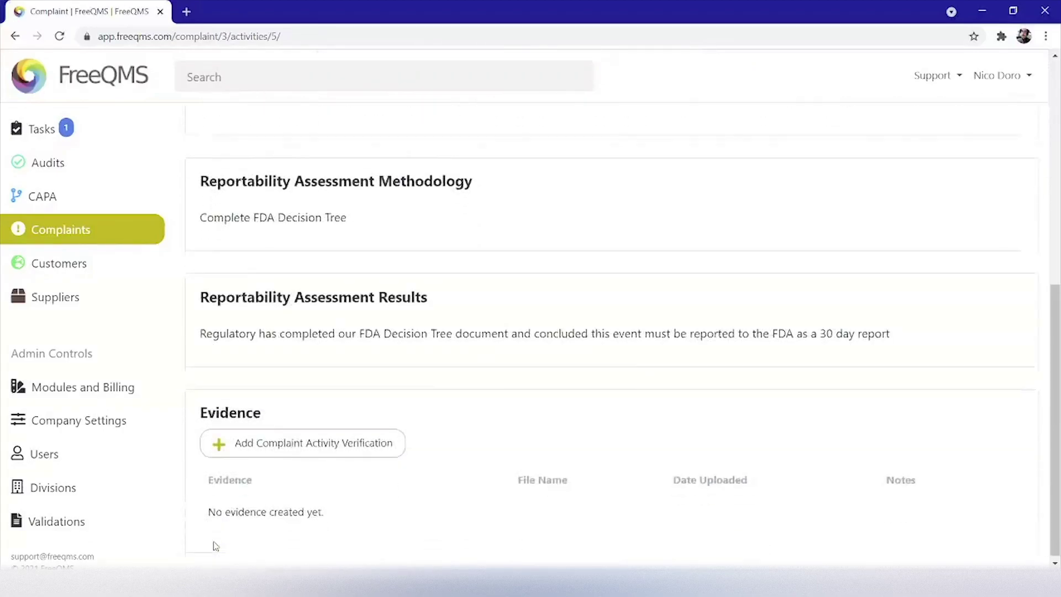
pyautogui.click(283, 454)
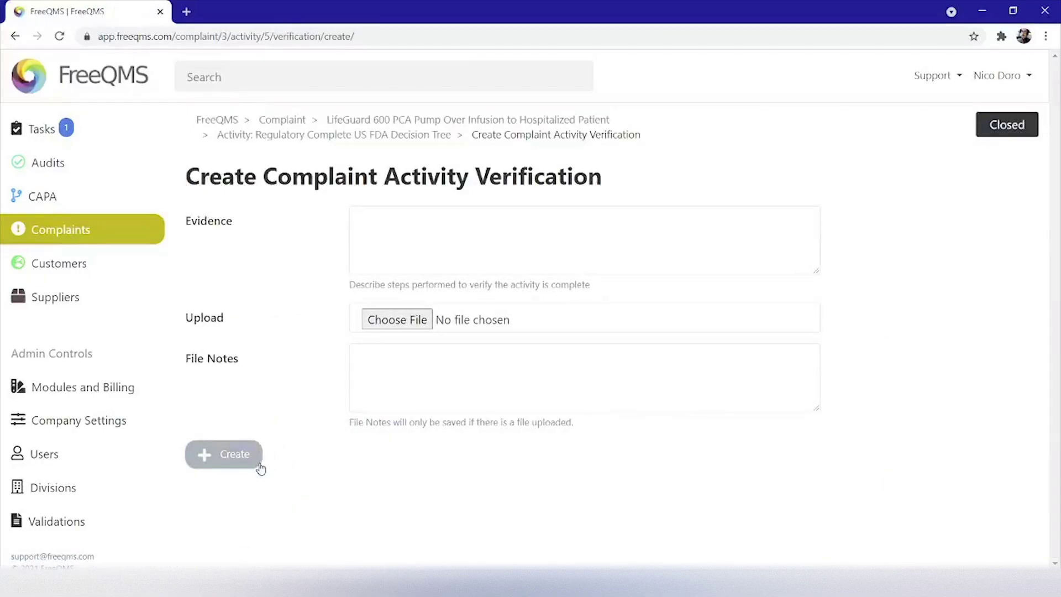
pyautogui.click(414, 322)
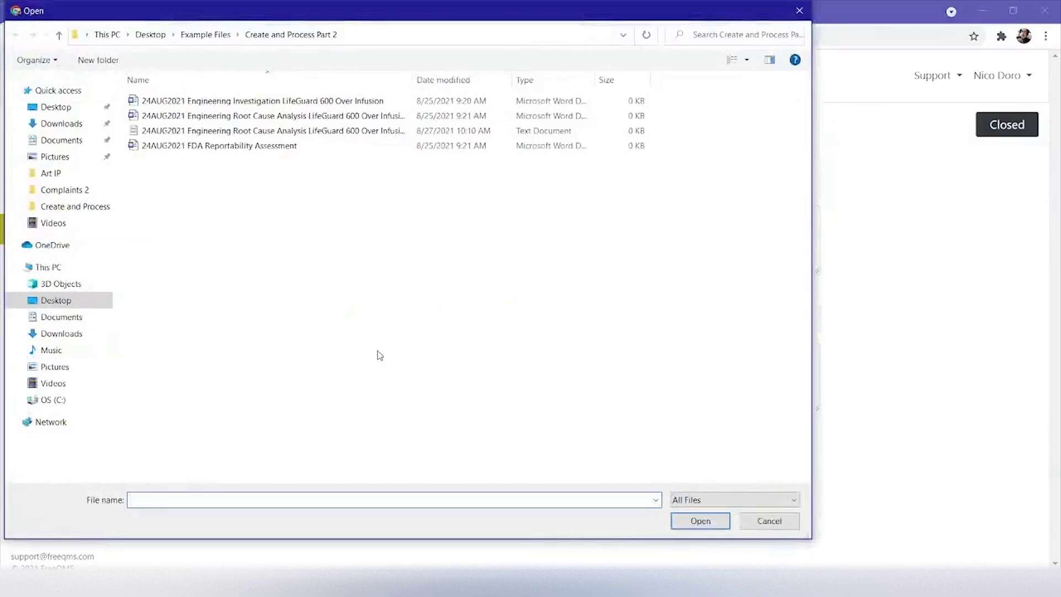
pyautogui.doubleClick(247, 154)
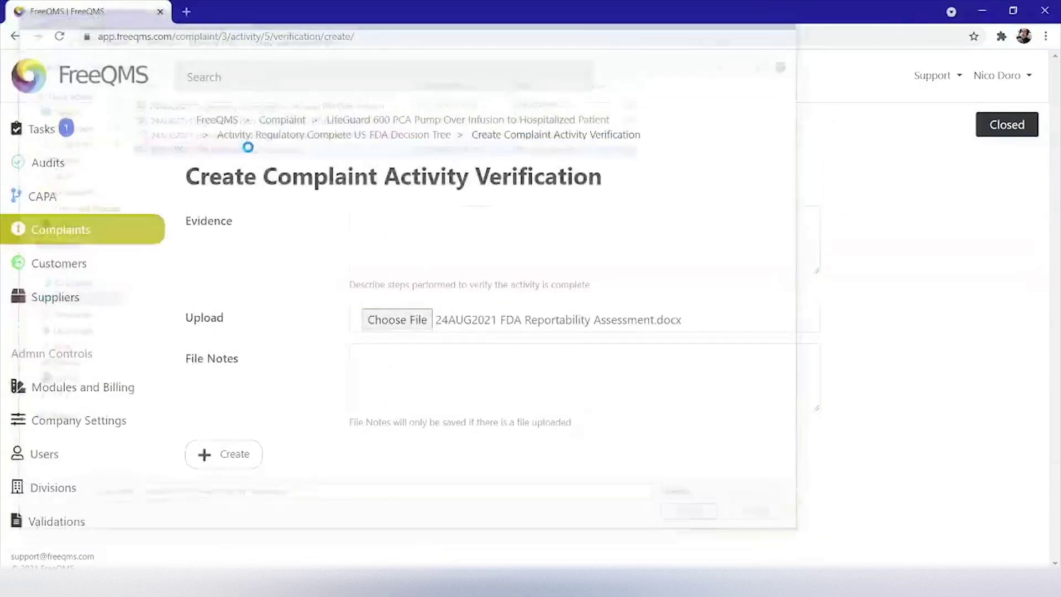
pyautogui.click(411, 254)
pyautogui.write('Assessment tree complete by regulatory')
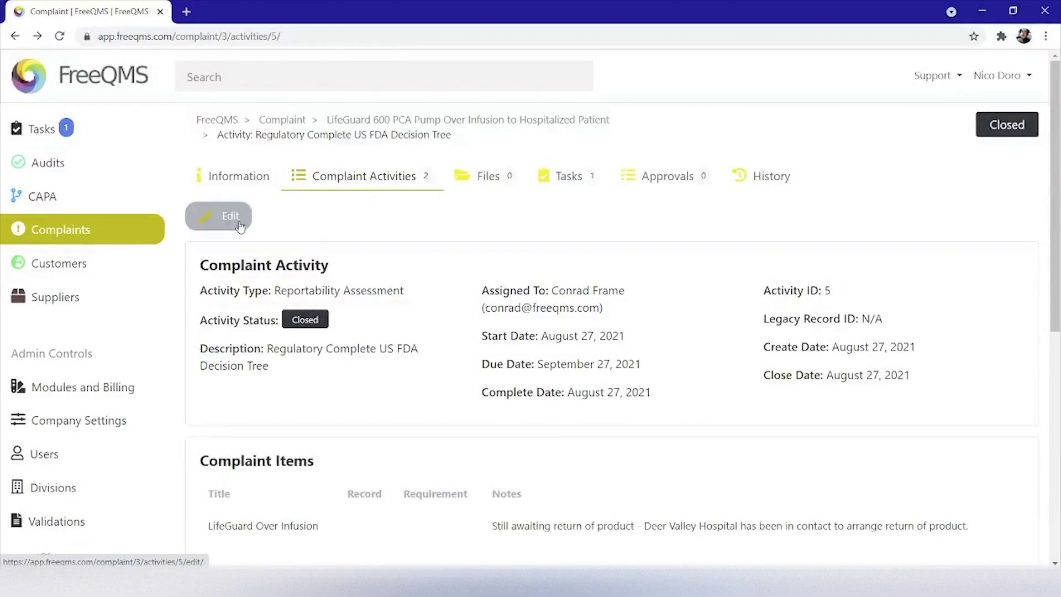
# - Return to the Complaint Activities list, where activities 4 and 5 show Closed
pyautogui.click(350, 177)
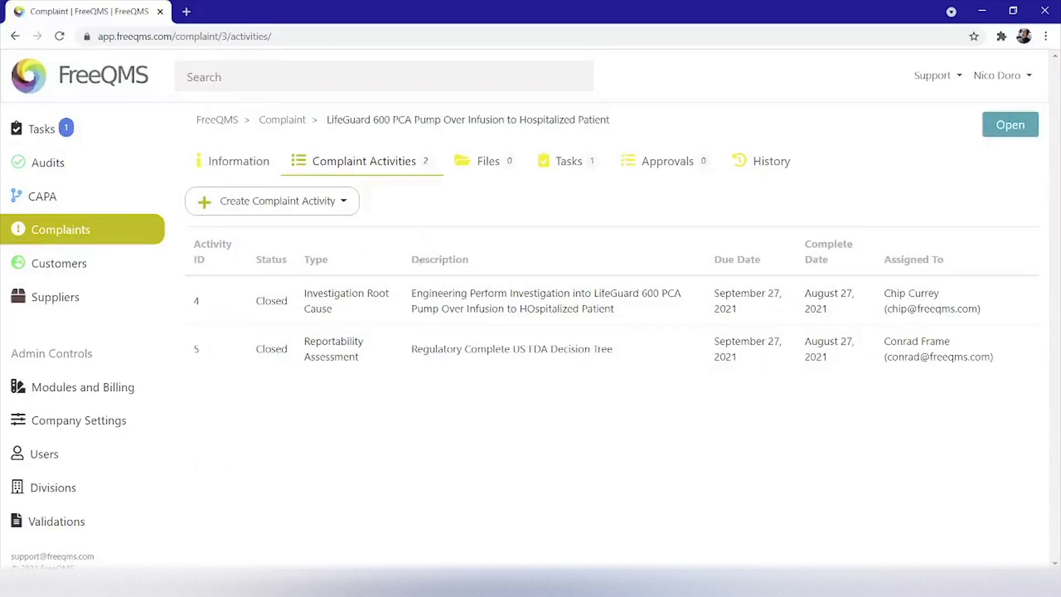
# - Start a Closed Notify External Party activity, 'Submit Electronic FDA 3500A and attach proof', assigned to the current user
pyautogui.click(289, 201)
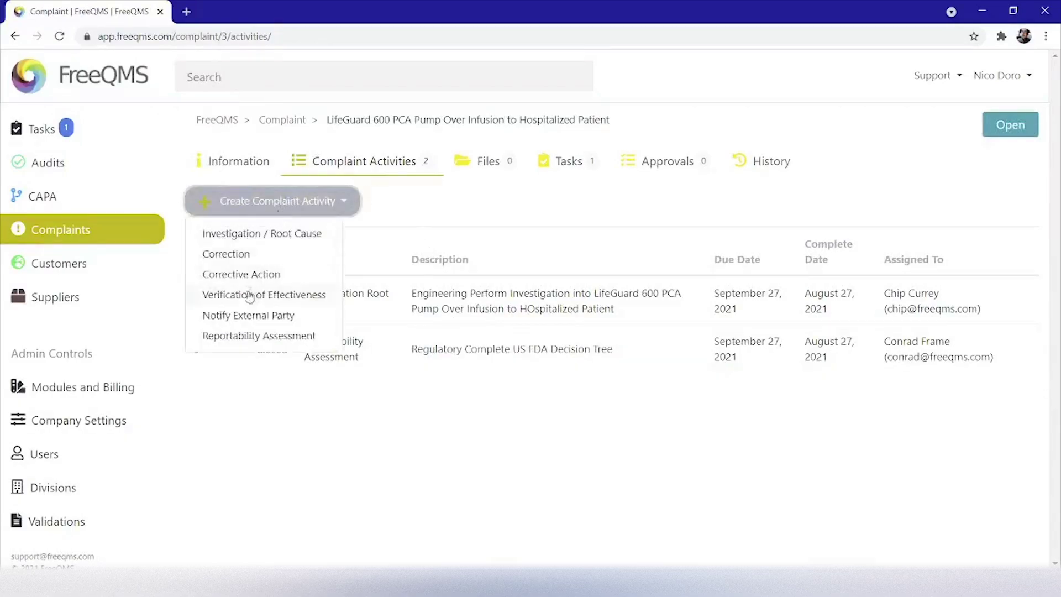
pyautogui.click(235, 315)
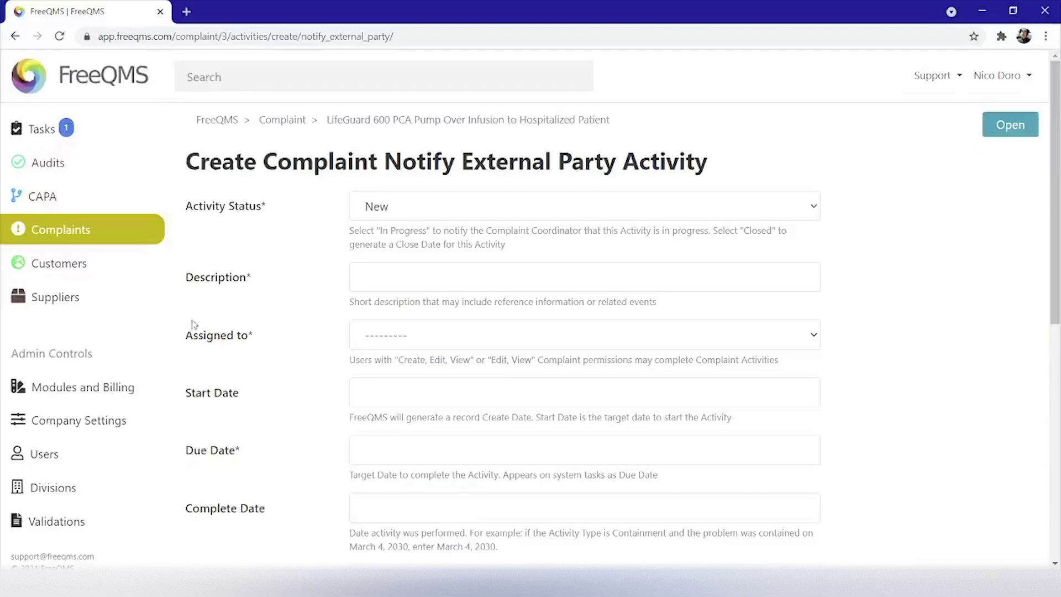
pyautogui.click(500, 199)
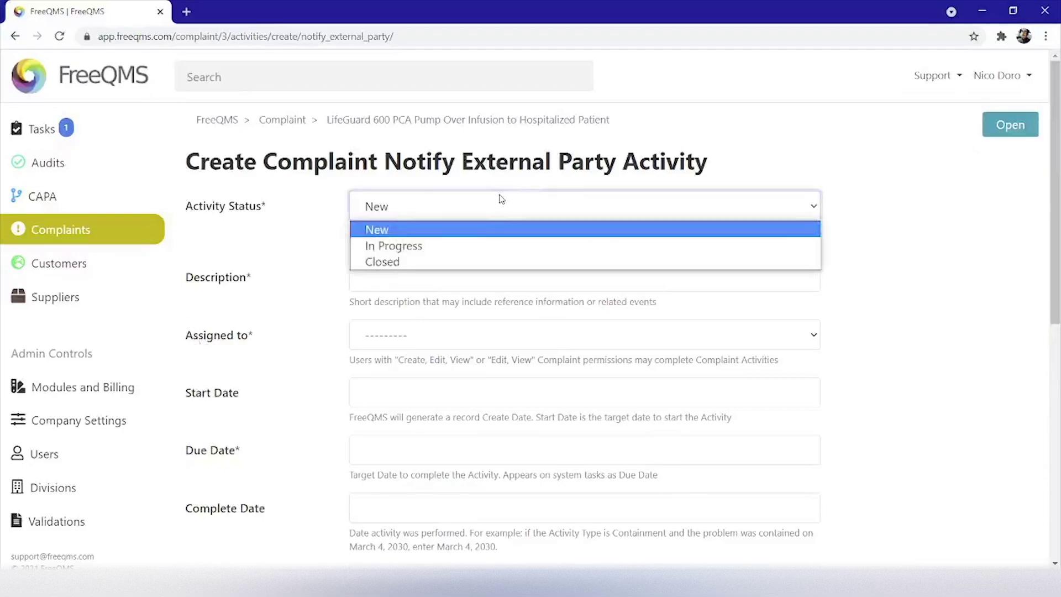
pyautogui.click(451, 261)
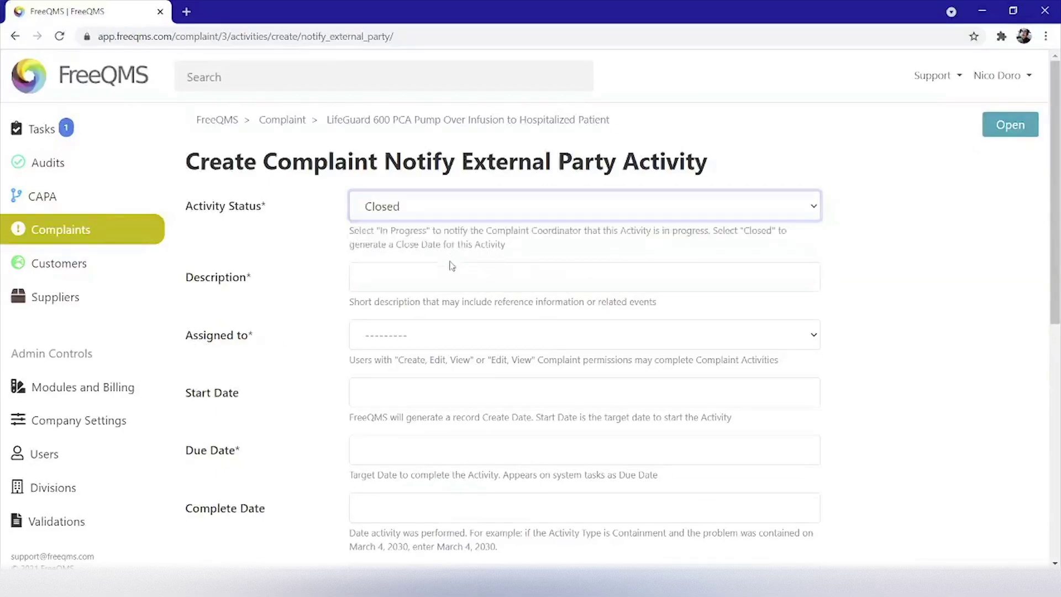
pyautogui.click(449, 265)
pyautogui.write('Submit Electro')
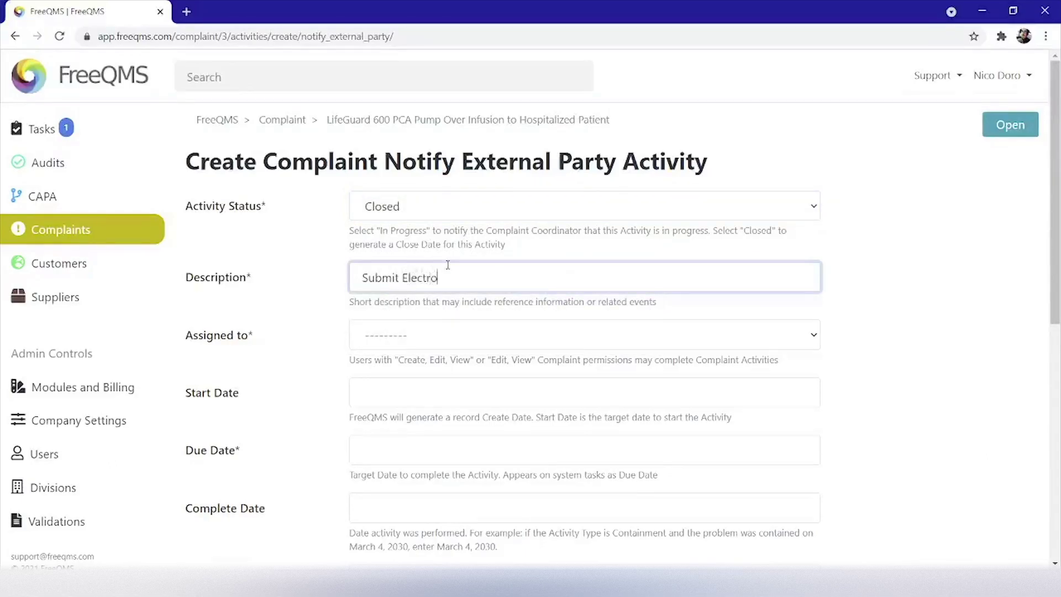
pyautogui.write('nic FDA 3500A and attach proof')
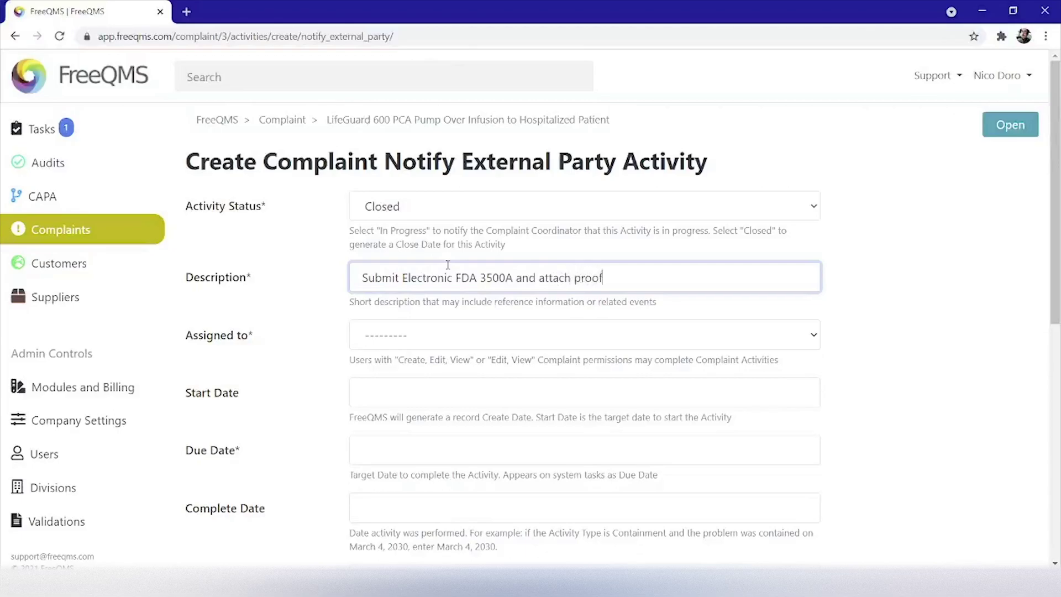
pyautogui.click(424, 331)
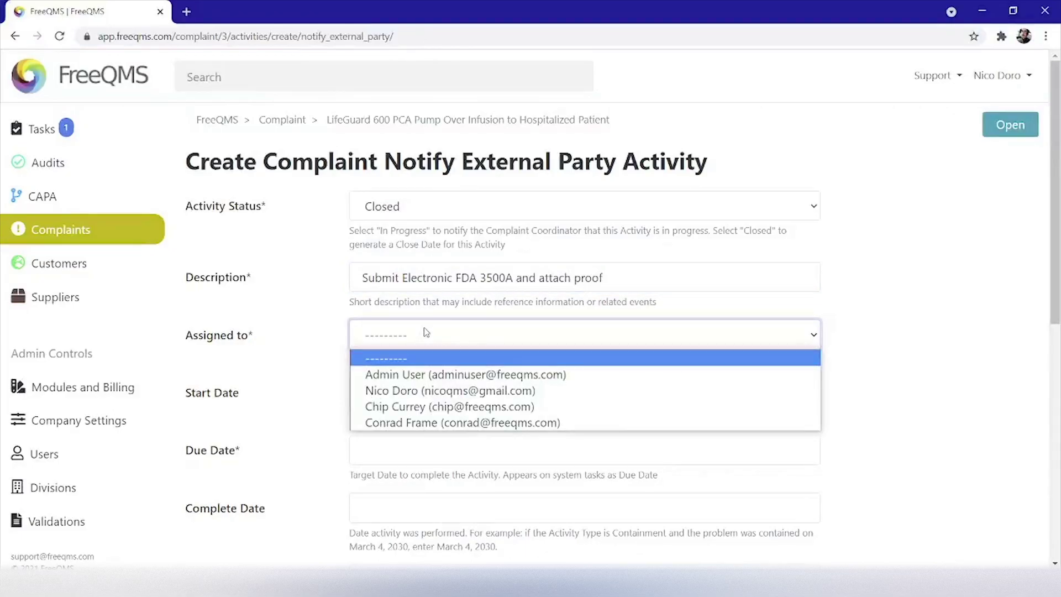
pyautogui.click(423, 391)
# - Set the start, due and complete dates all to August 27, 2021
pyautogui.click(423, 388)
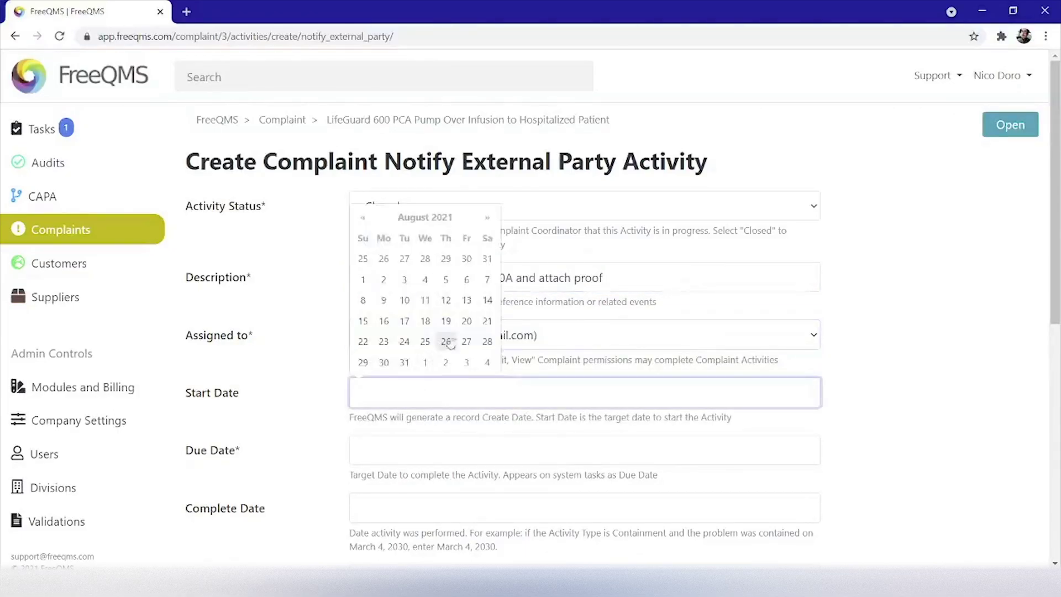
pyautogui.click(466, 339)
pyautogui.click(414, 446)
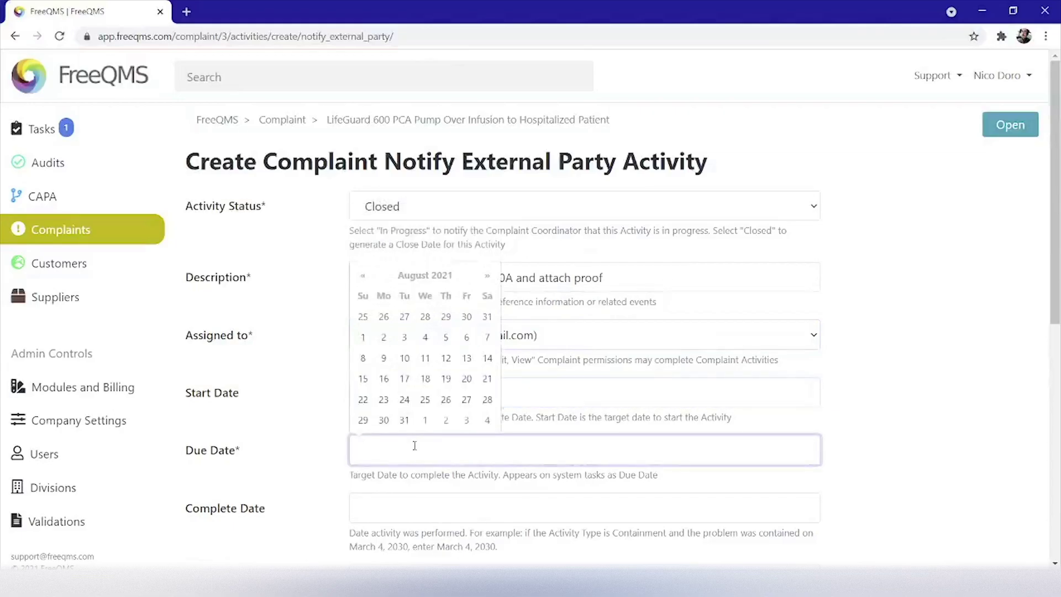
pyautogui.click(467, 399)
pyautogui.click(440, 508)
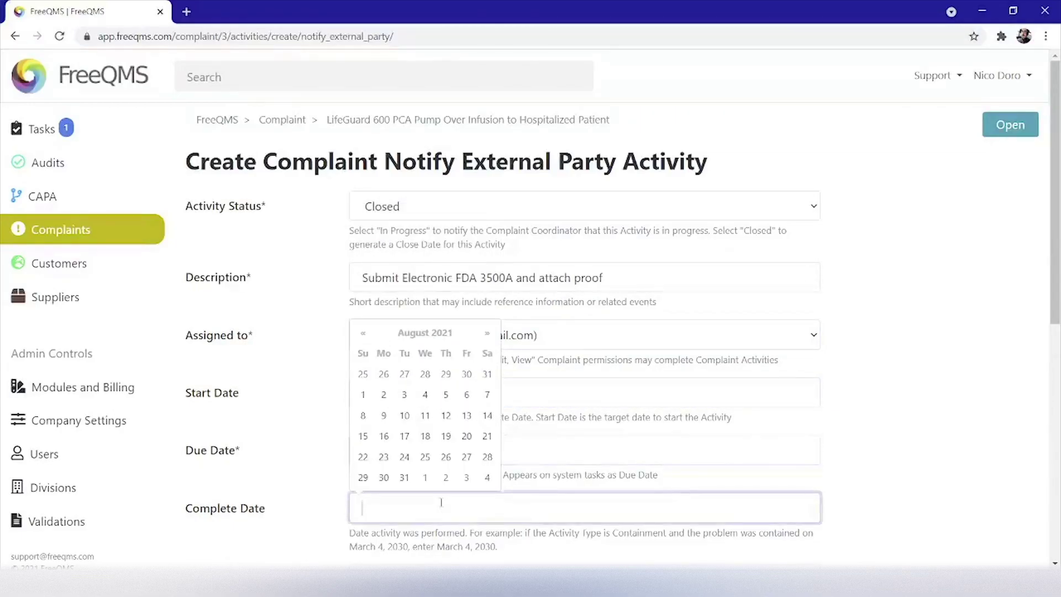
pyautogui.click(467, 457)
pyautogui.scroll(-3, 466, 457)
# - Enter Legacy Record ID N/A and link the LifeGuard Over Infusion complaint item
pyautogui.scroll(-1, 641, 332)
pyautogui.click(639, 373)
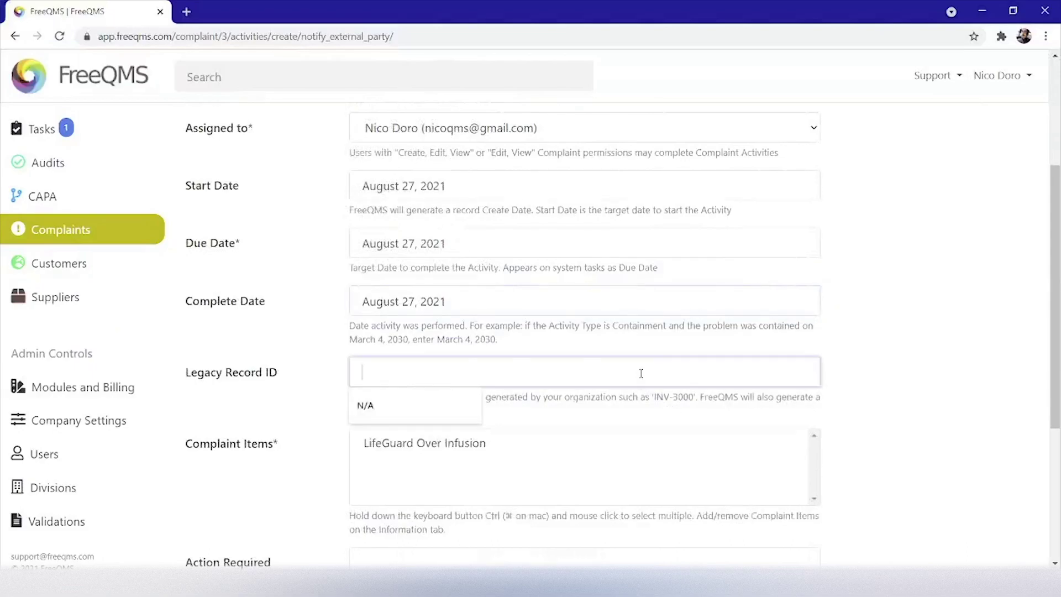
pyautogui.write('N/A')
pyautogui.scroll(-4, 860, 351)
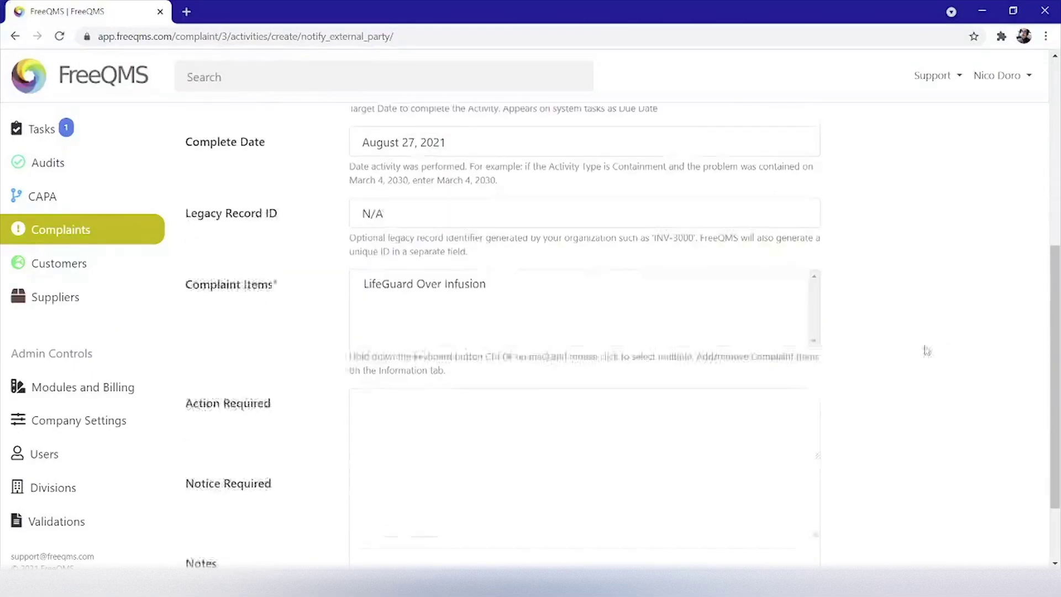
pyautogui.click(440, 236)
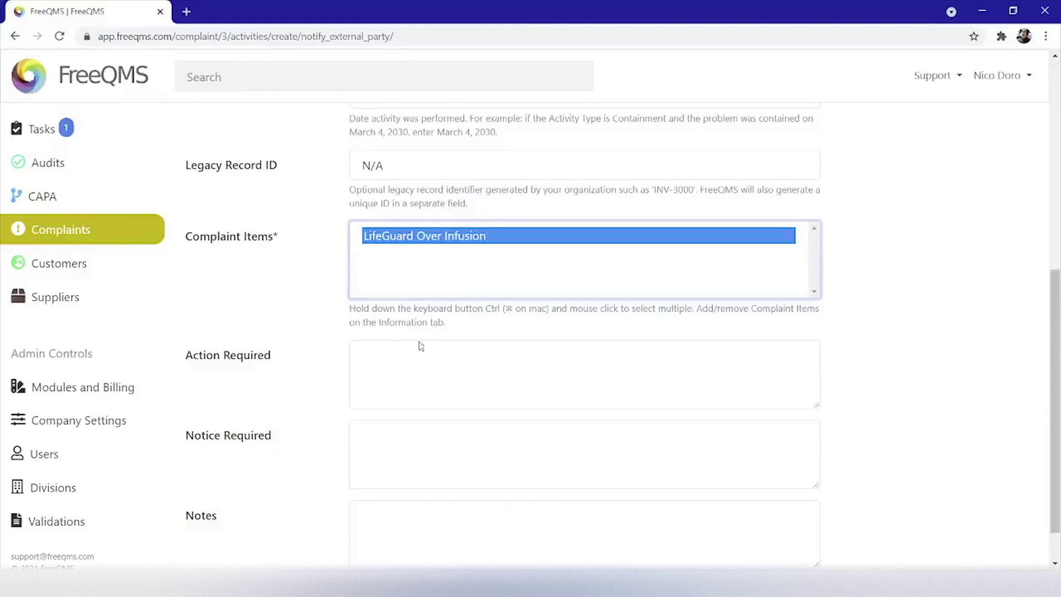
# - Fill Action Required 'Submit report through ESG', Notice Required '30 Day Report', Notes 'Attach electronic receipt'
pyautogui.click(414, 362)
pyautogui.write('Su')
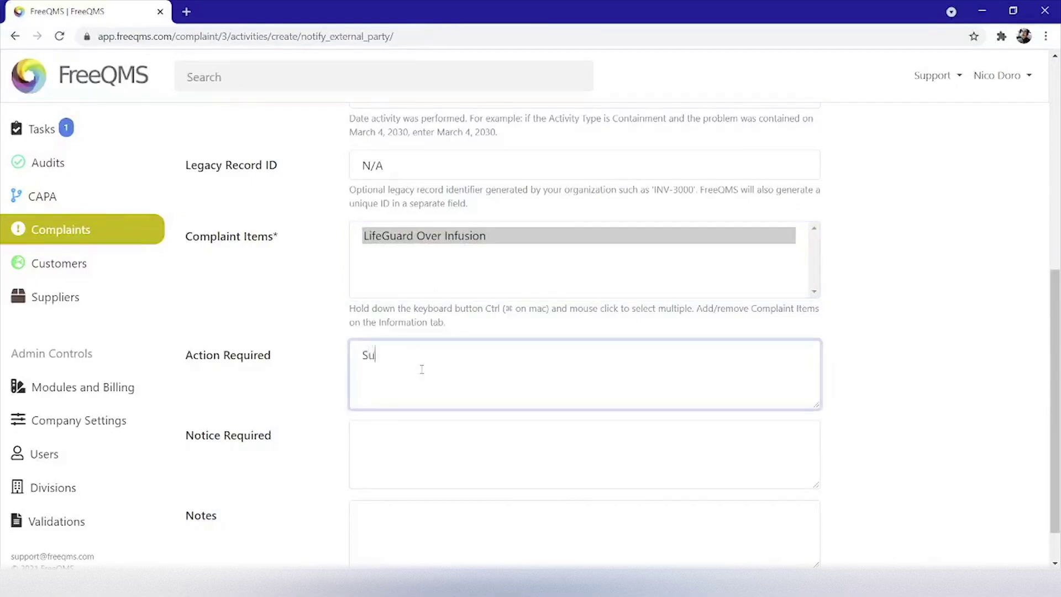
pyautogui.write('bmit report through ESG')
pyautogui.click(381, 480)
pyautogui.write('30 Day Report')
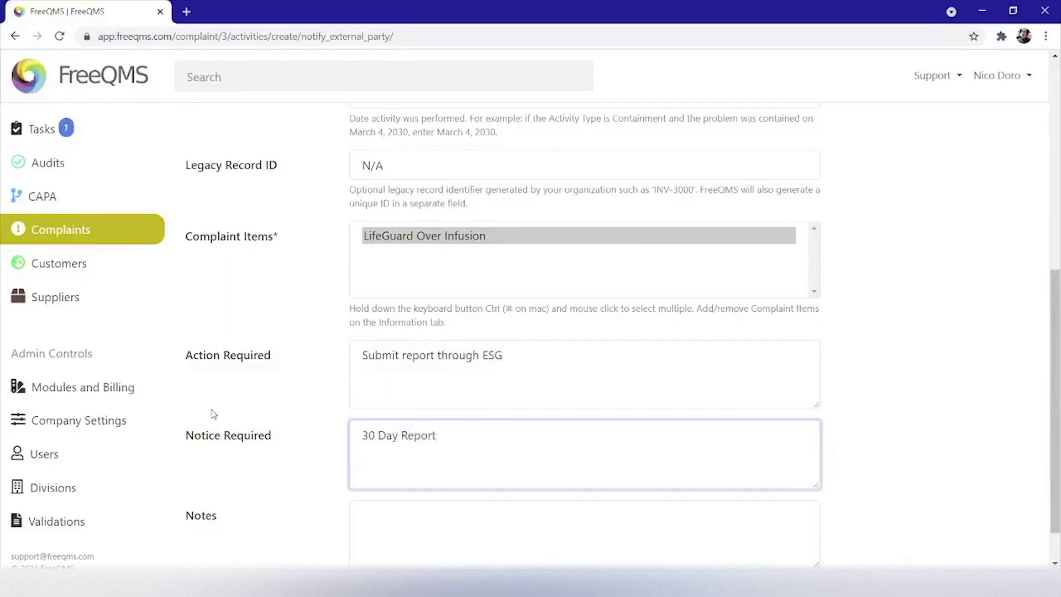
pyautogui.scroll(-1, 280, 512)
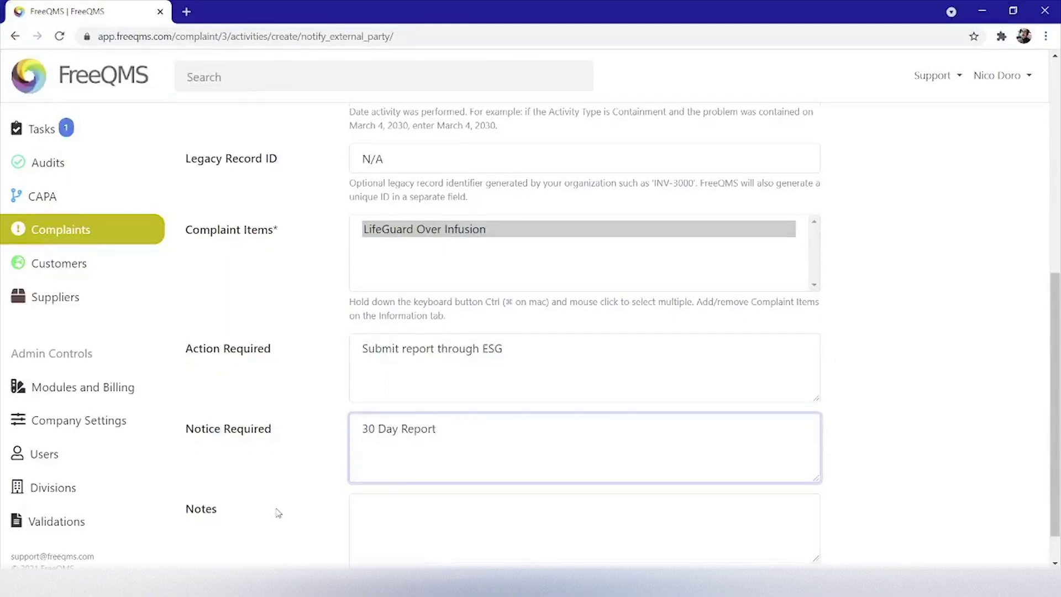
pyautogui.click(395, 486)
pyautogui.write('Attach electronic receipt')
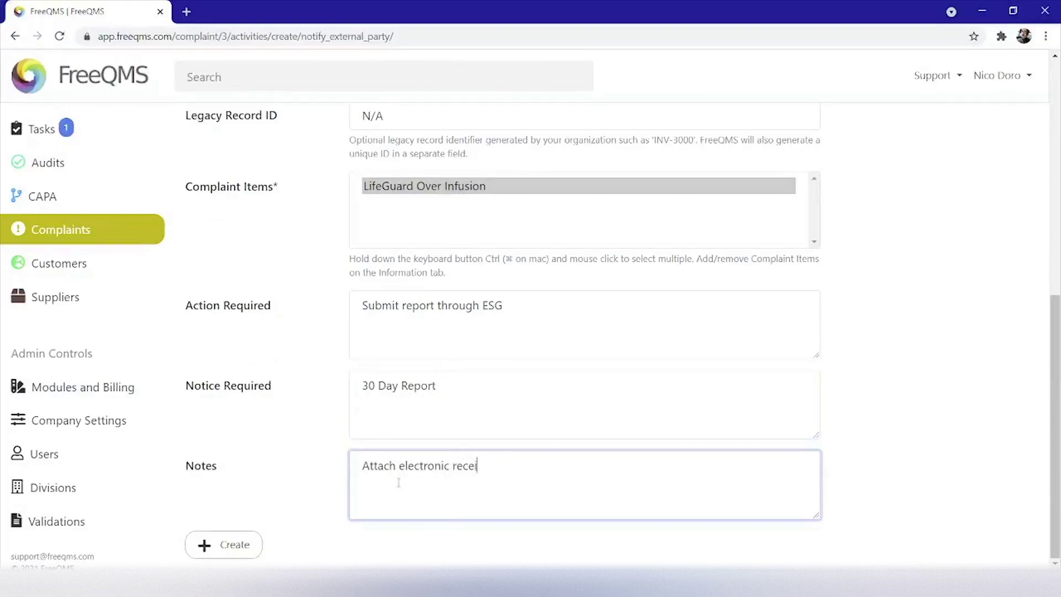
# - Create the Notify External Party activity and open activity 6's details
pyautogui.click(238, 555)
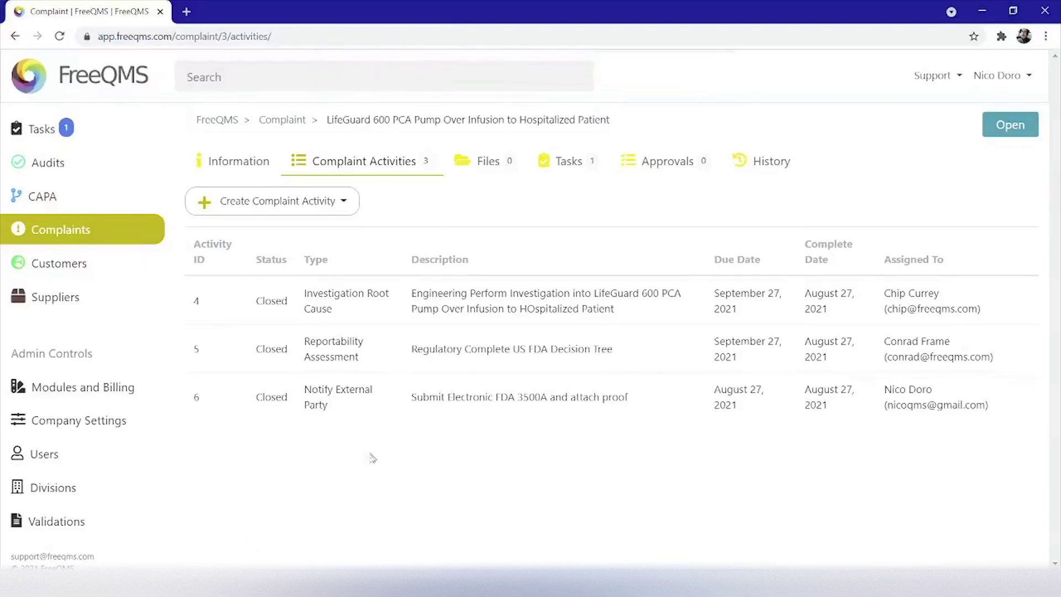
pyautogui.click(448, 409)
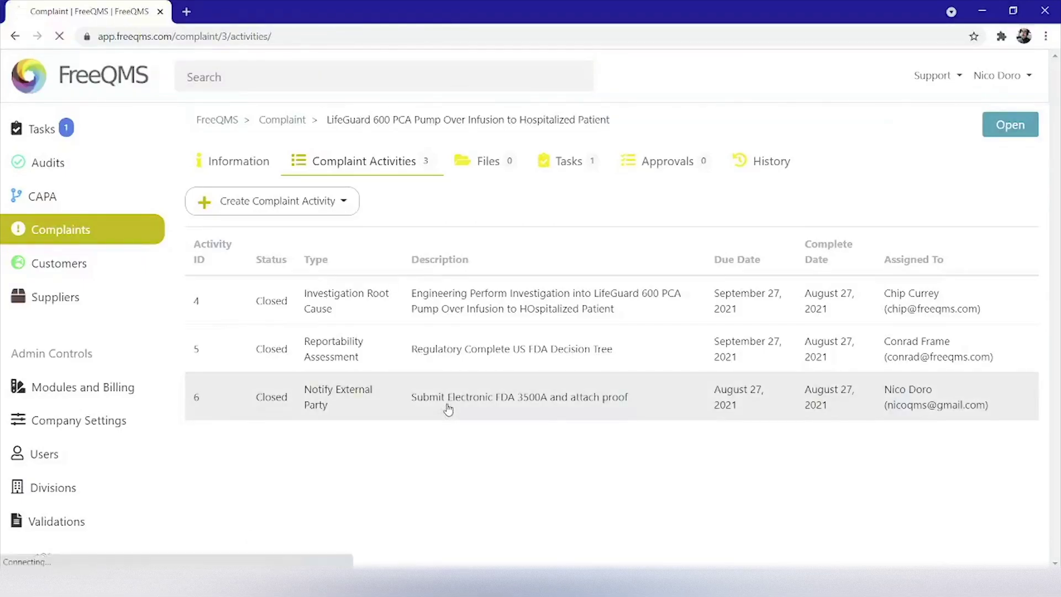
pyautogui.scroll(-5, 442, 411)
pyautogui.scroll(-3, 441, 411)
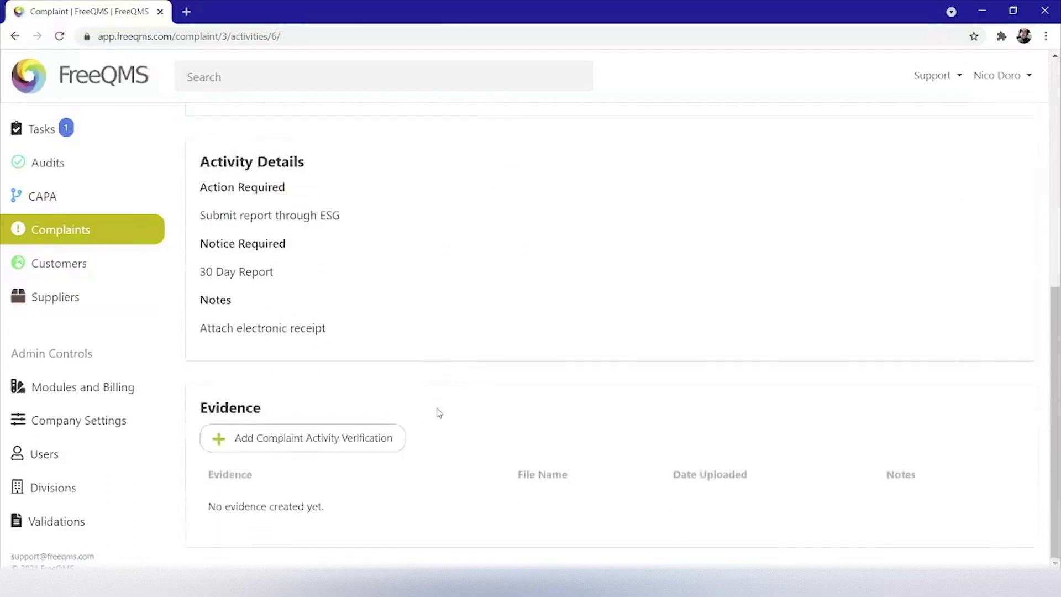
# - Add the FDA ESG Submission Receipt 30 Day Report file as evidence 'Electronic receipt of ESG Submission'
pyautogui.click(357, 439)
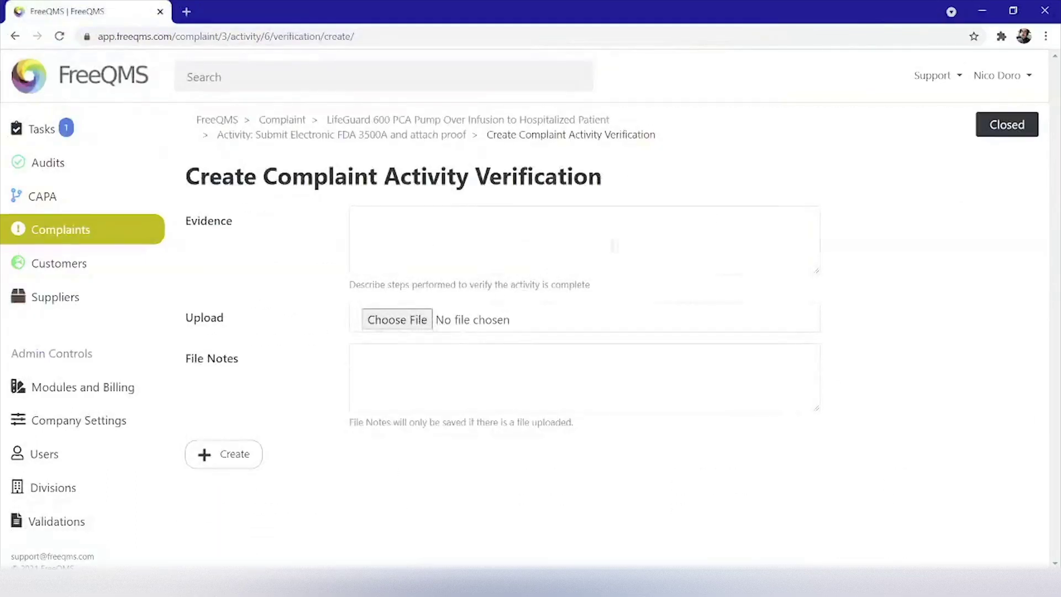
pyautogui.click(426, 323)
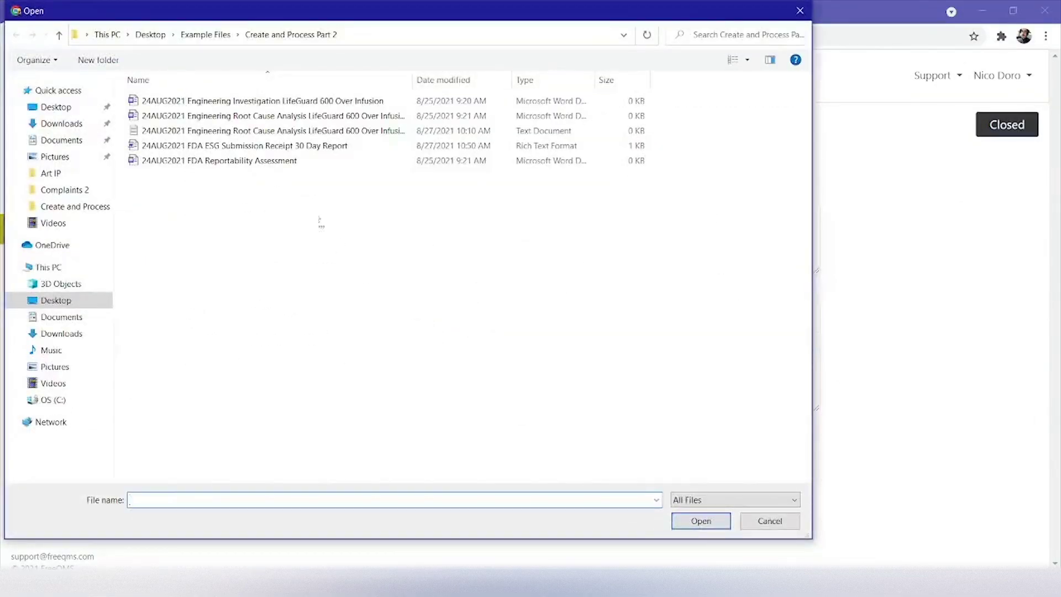
pyautogui.click(283, 148)
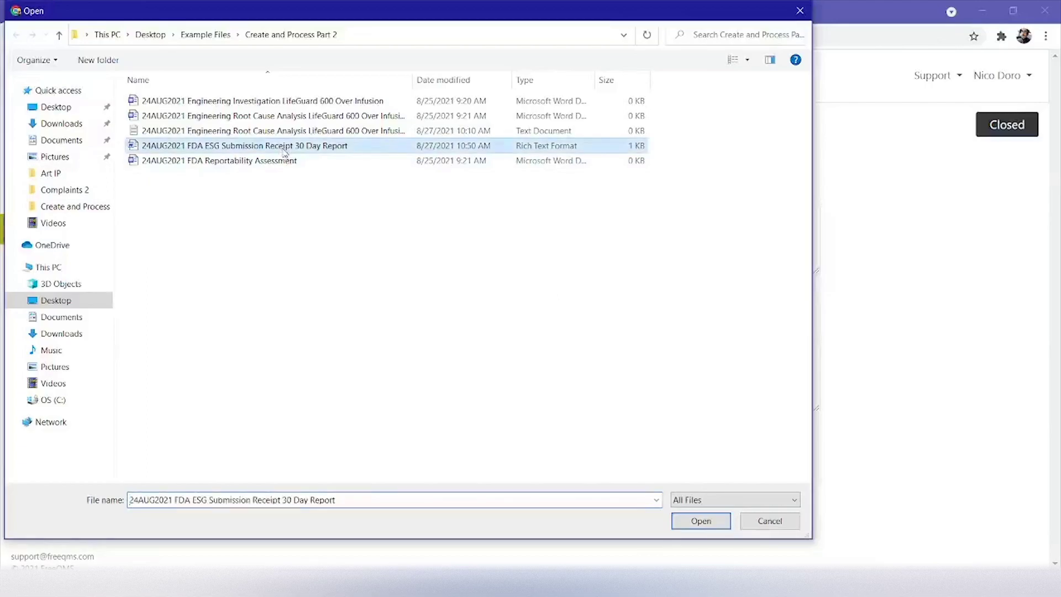
pyautogui.doubleClick(283, 148)
pyautogui.click(460, 242)
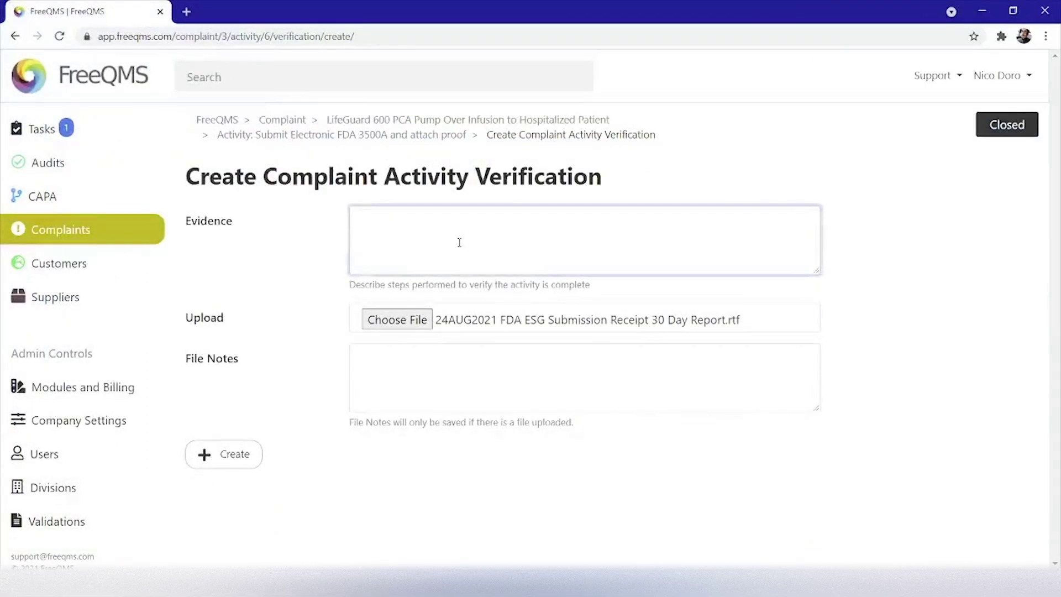
pyautogui.write('Electronic receipr')
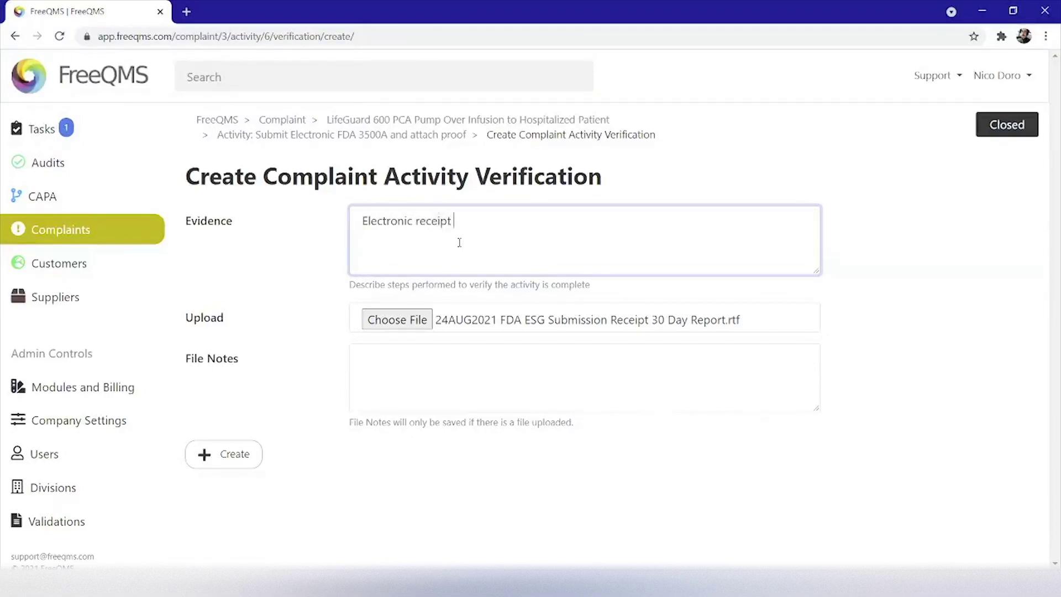
pyautogui.write(' of ESG Submission')
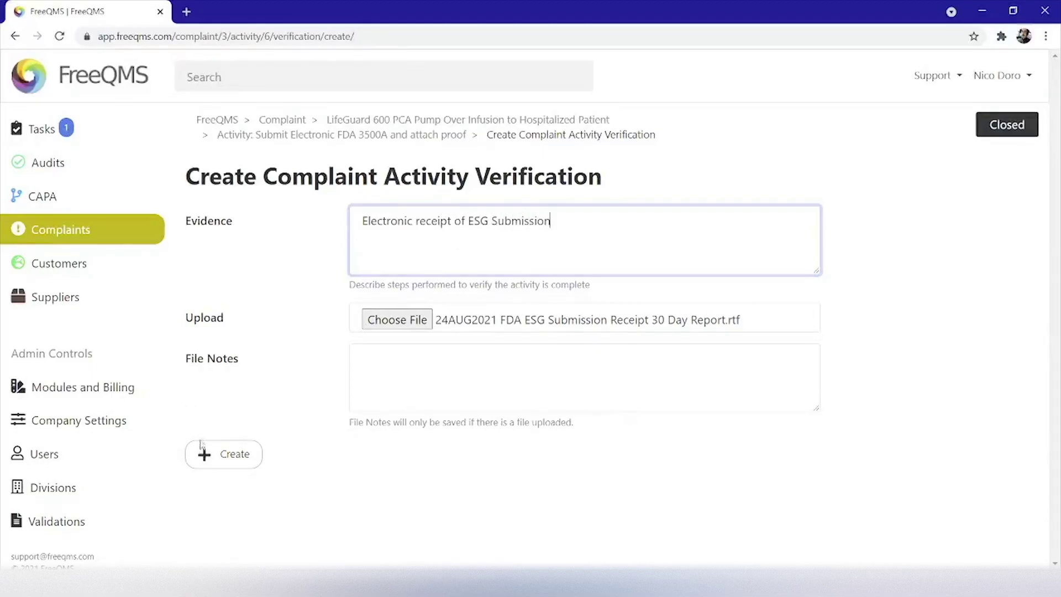
pyautogui.click(205, 453)
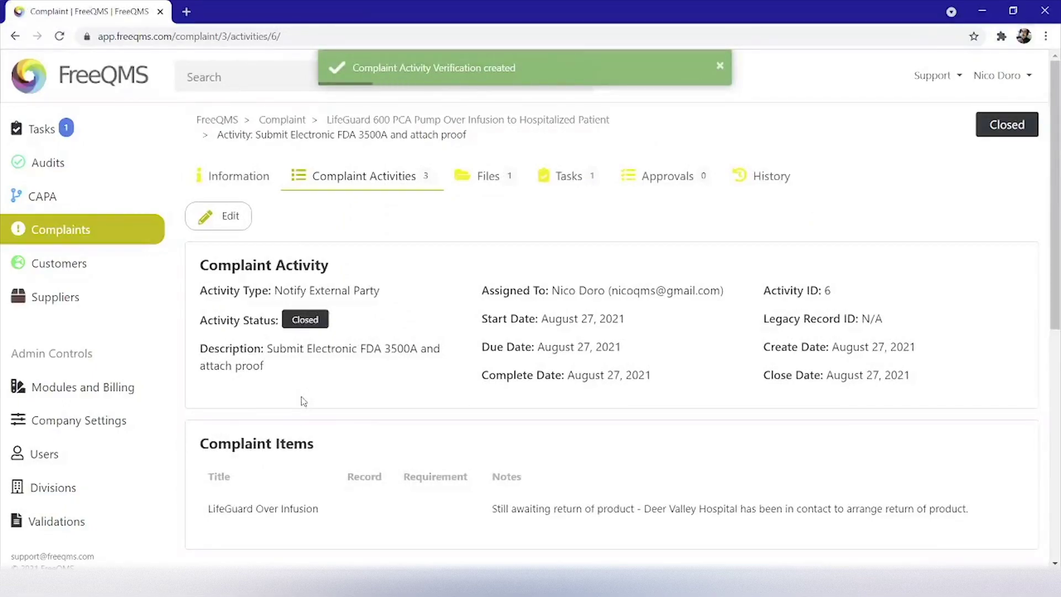
pyautogui.scroll(-7, 303, 401)
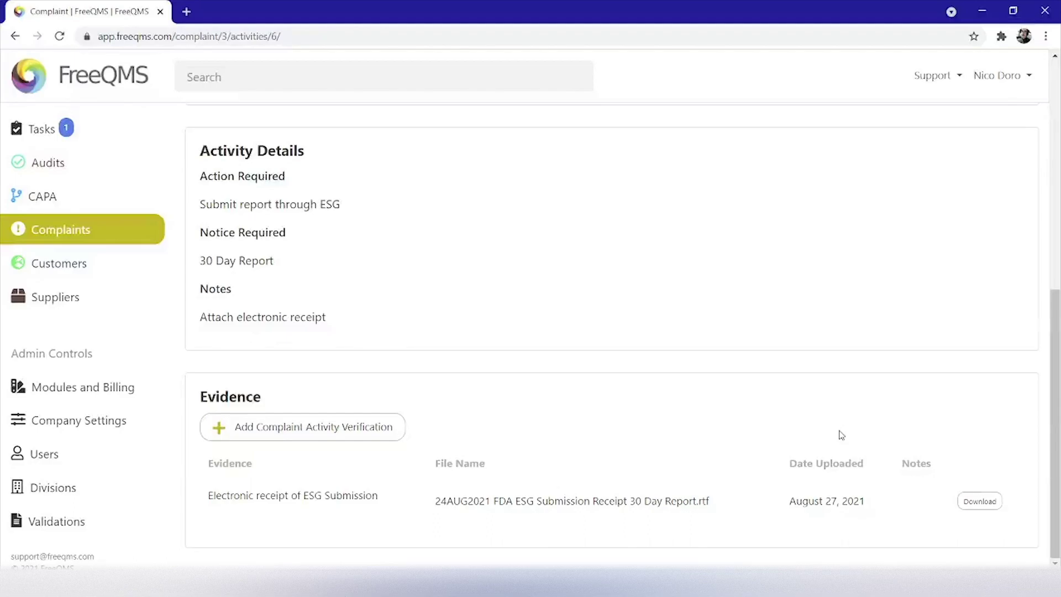
pyautogui.scroll(8, 822, 418)
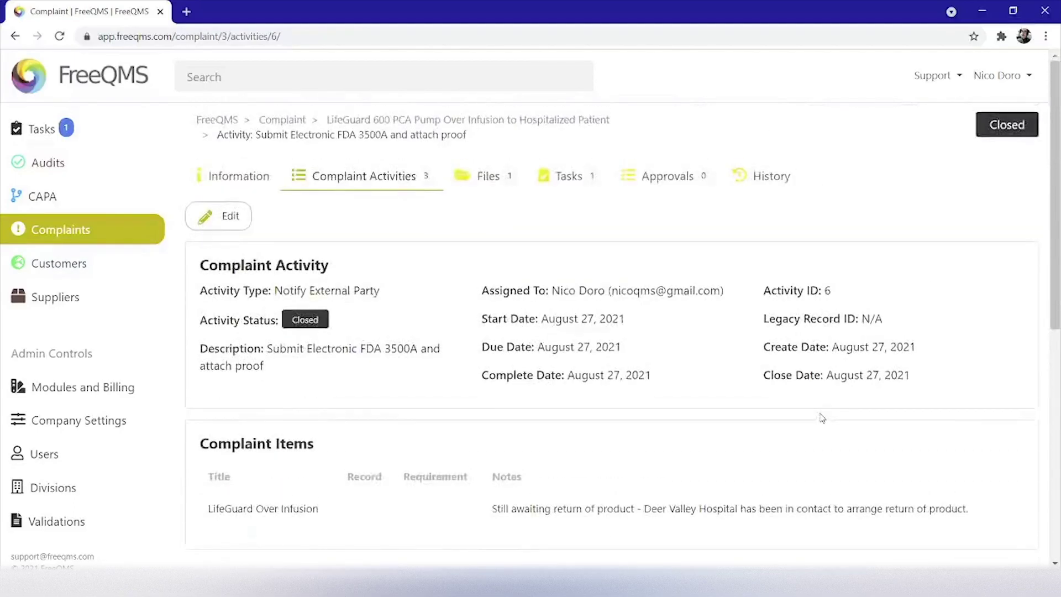